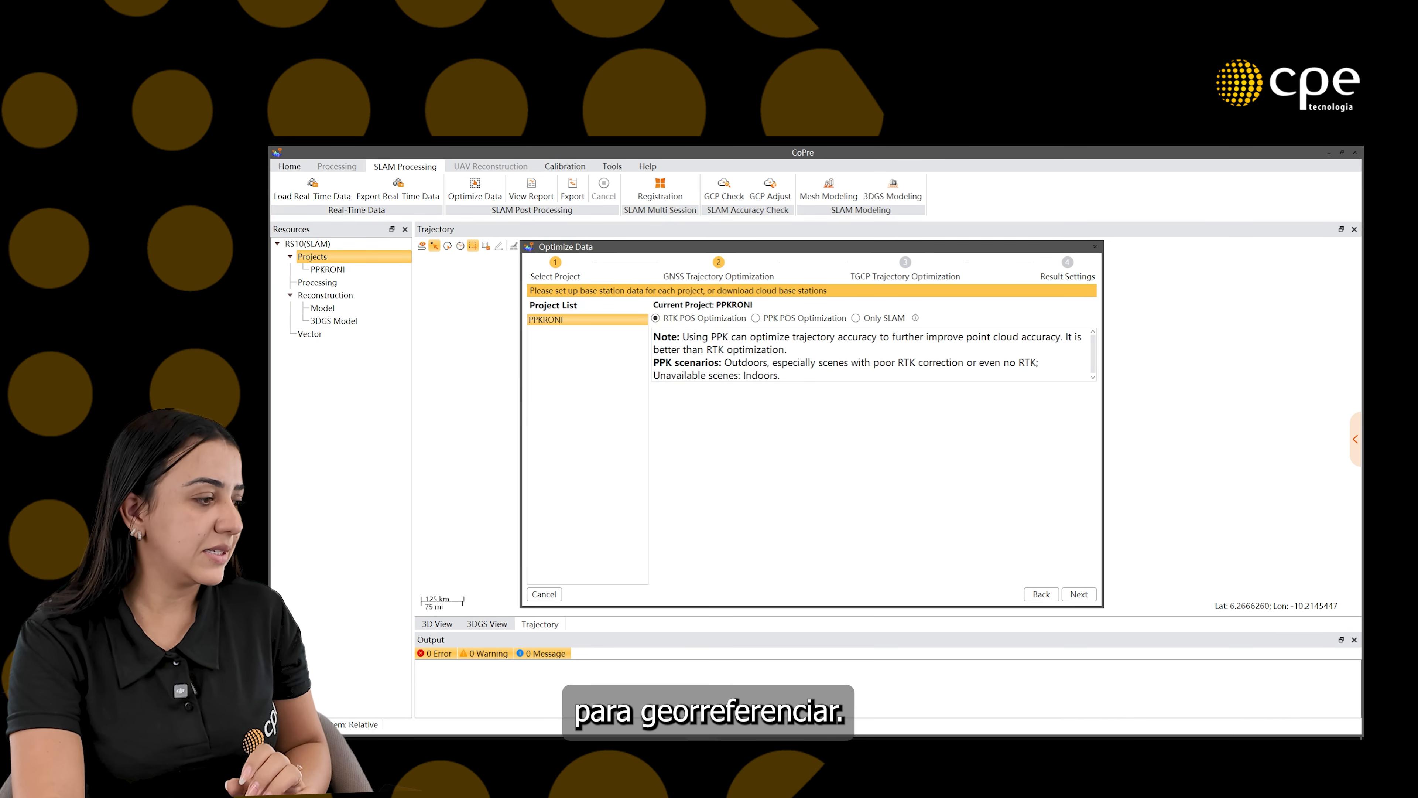
# - Set the PPKRONI project to Only SLAM for GNSS trajectory optimization and to No TGCP Trajectory Optimization
pyautogui.click(856, 318)
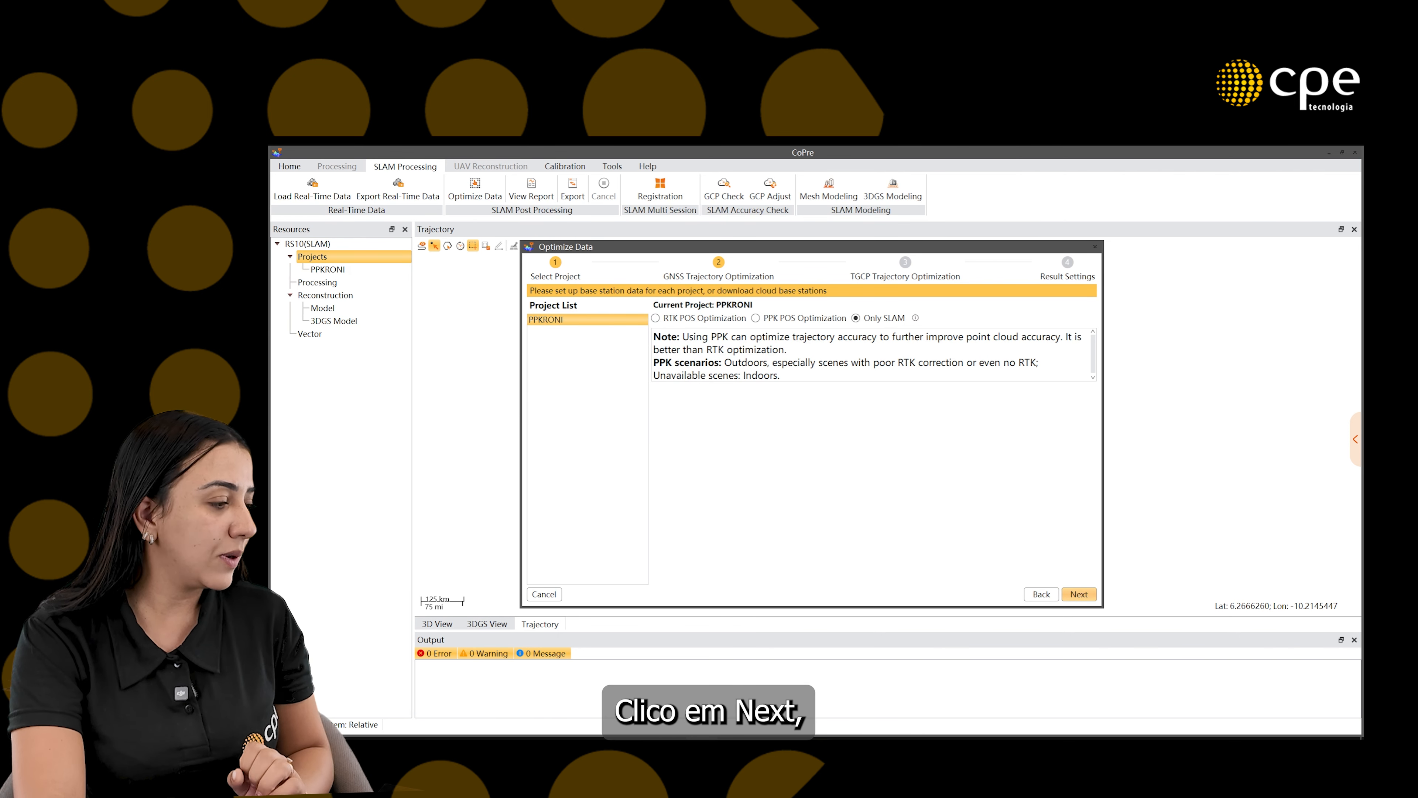
pyautogui.click(1079, 594)
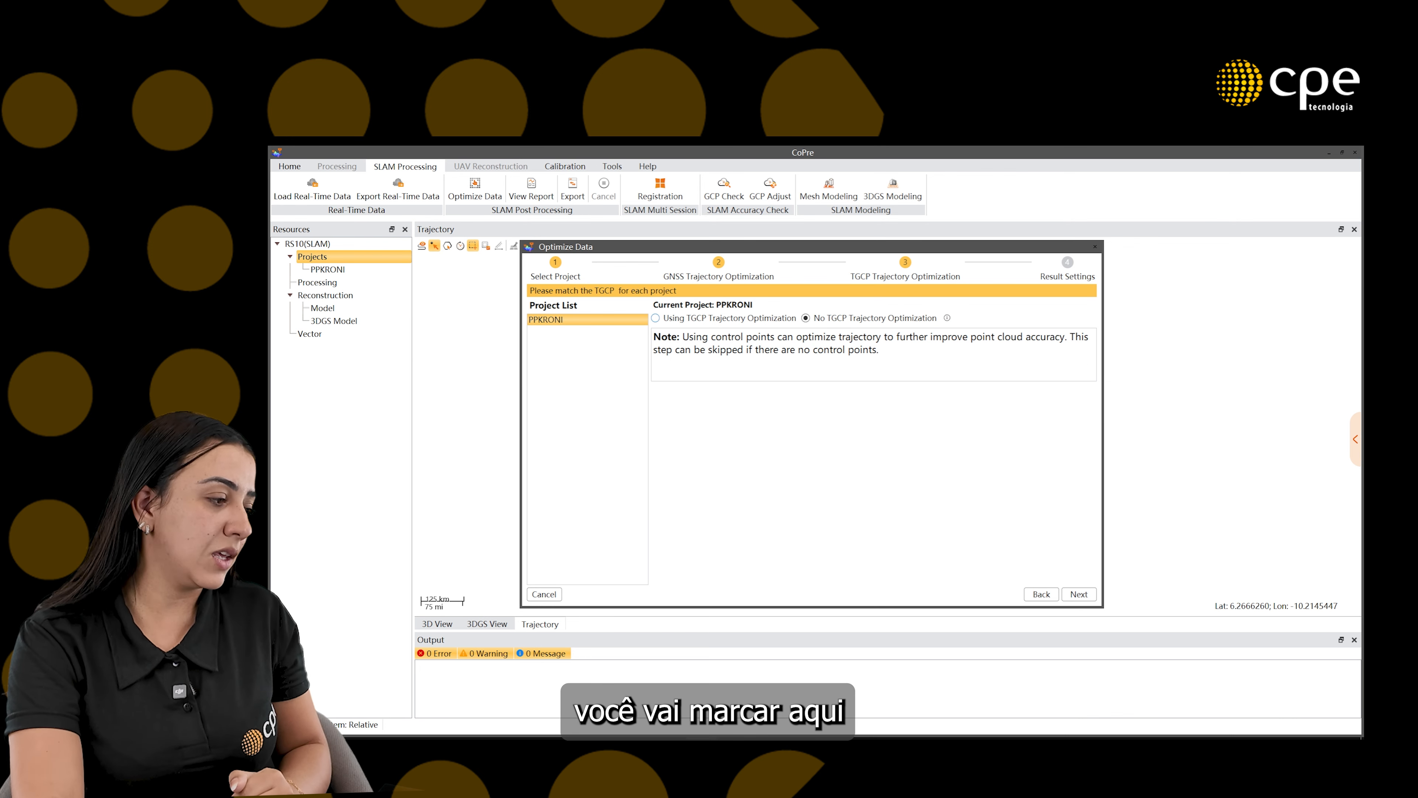
pyautogui.click(656, 318)
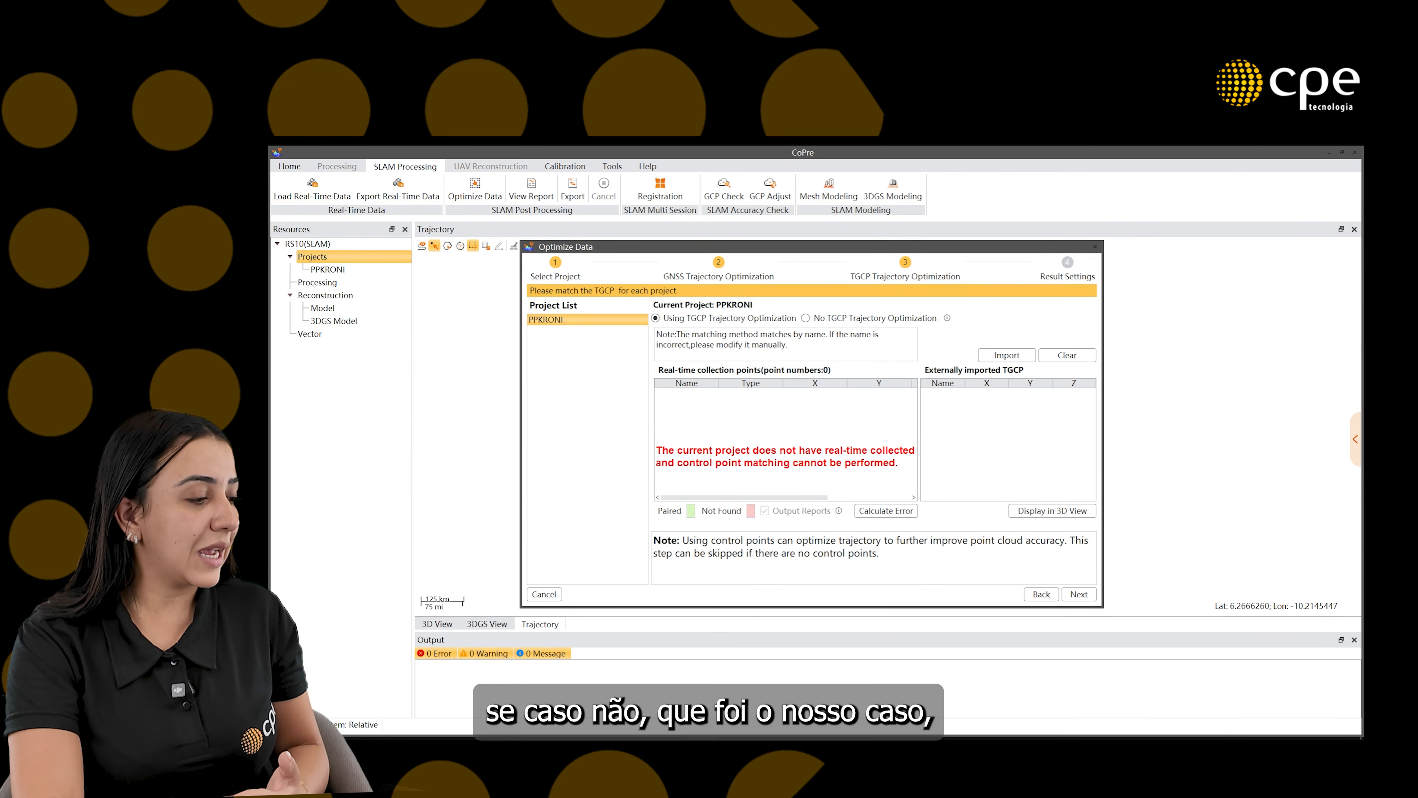
pyautogui.click(806, 318)
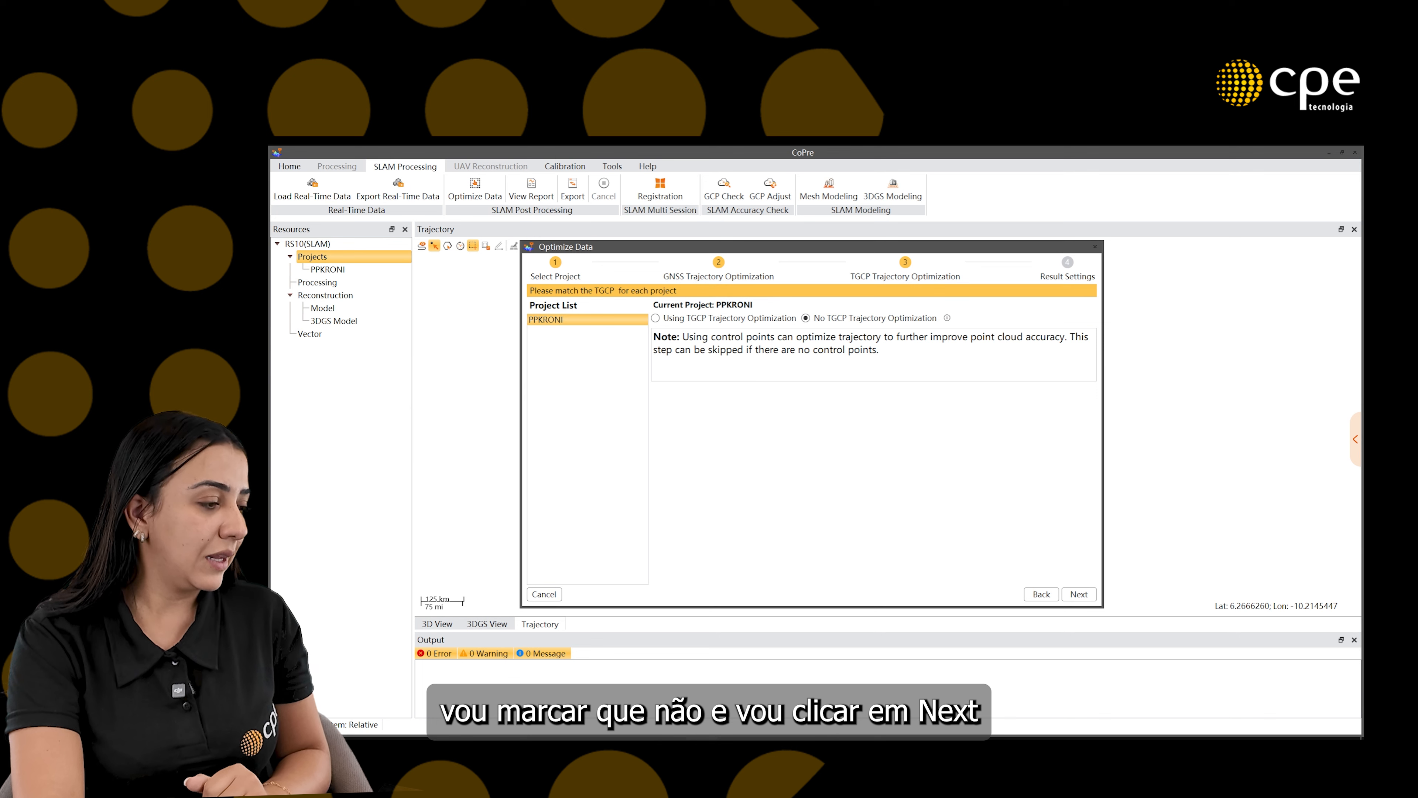
pyautogui.click(1079, 594)
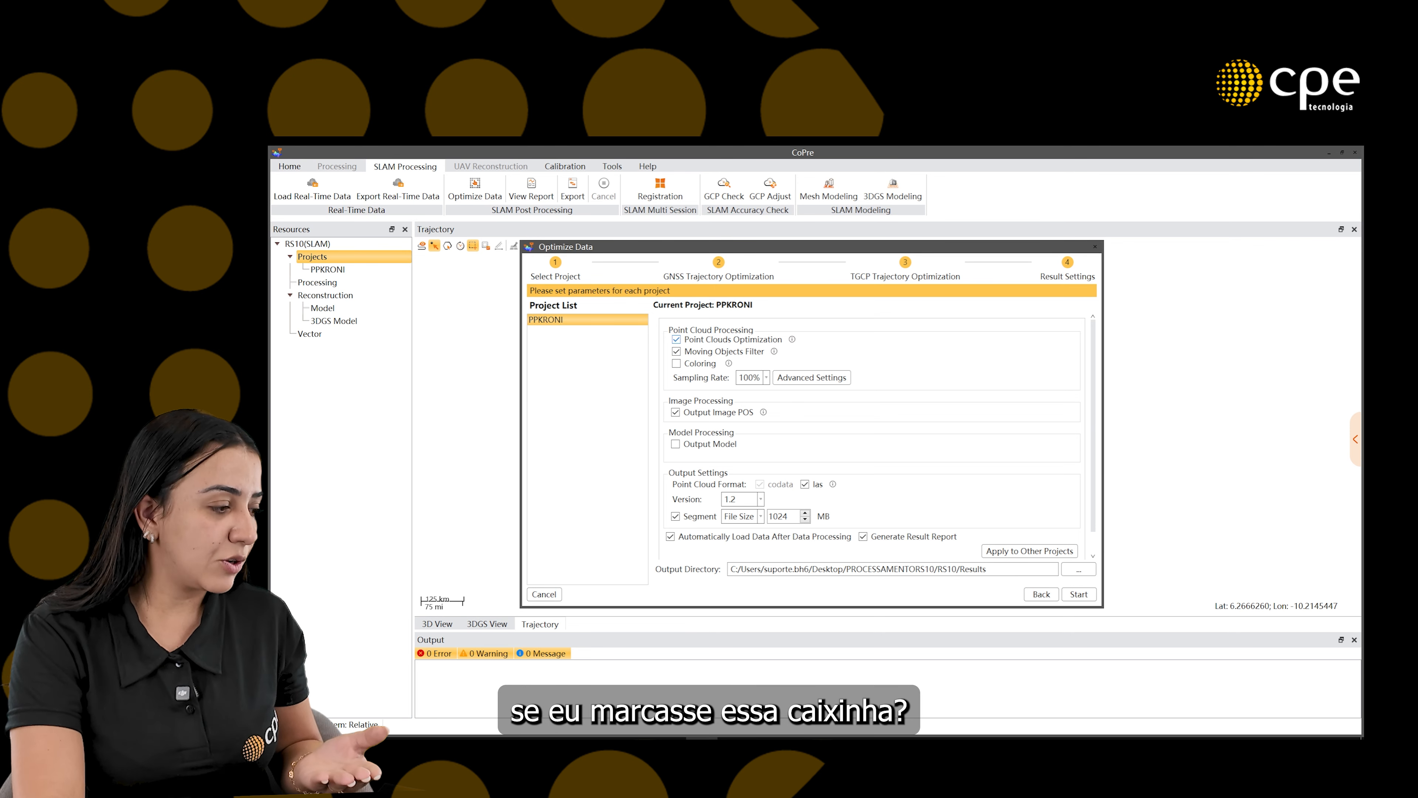
# - Disable Point Clouds Optimization and Moving Objects Filter, and enable Coloring with the Fast Coloring mode
pyautogui.click(676, 339)
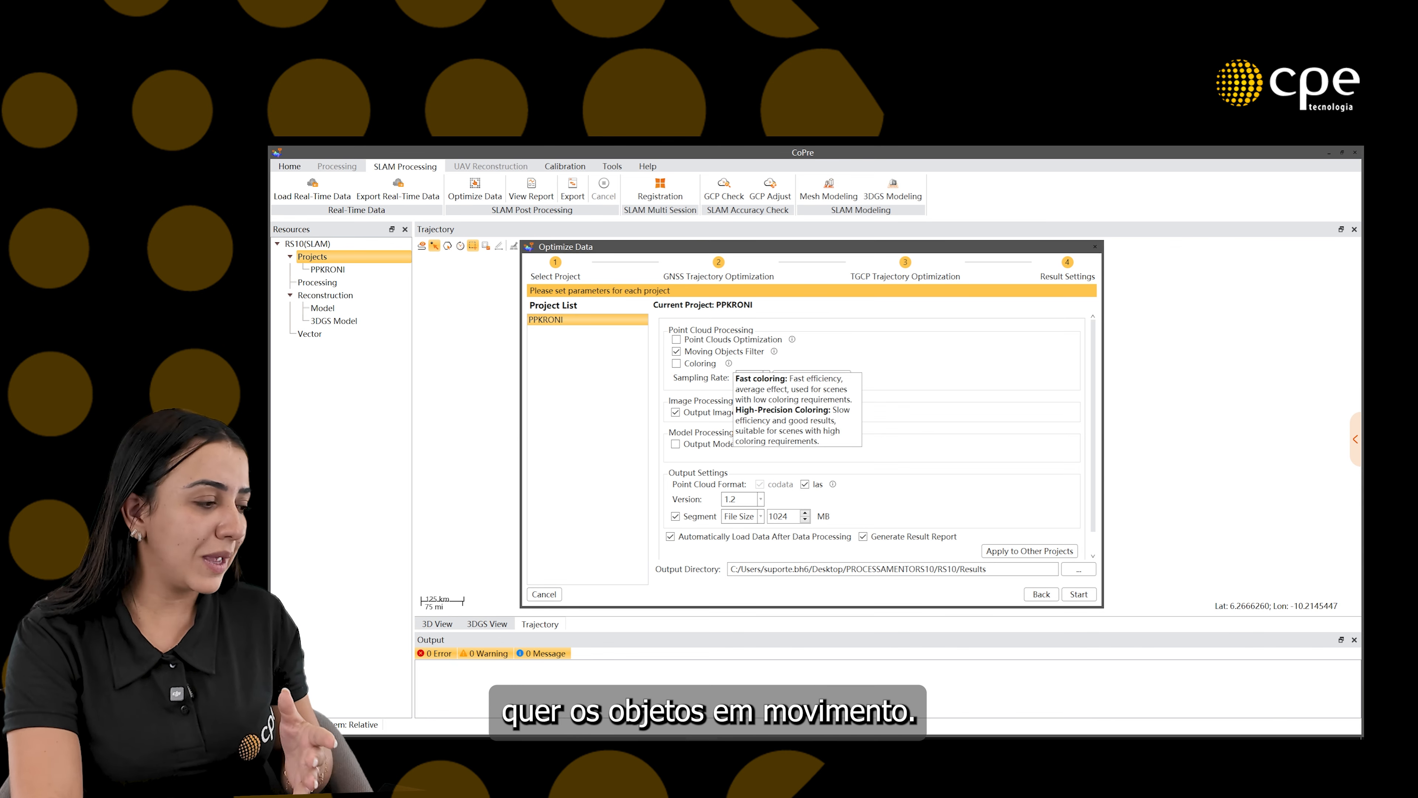
pyautogui.click(676, 351)
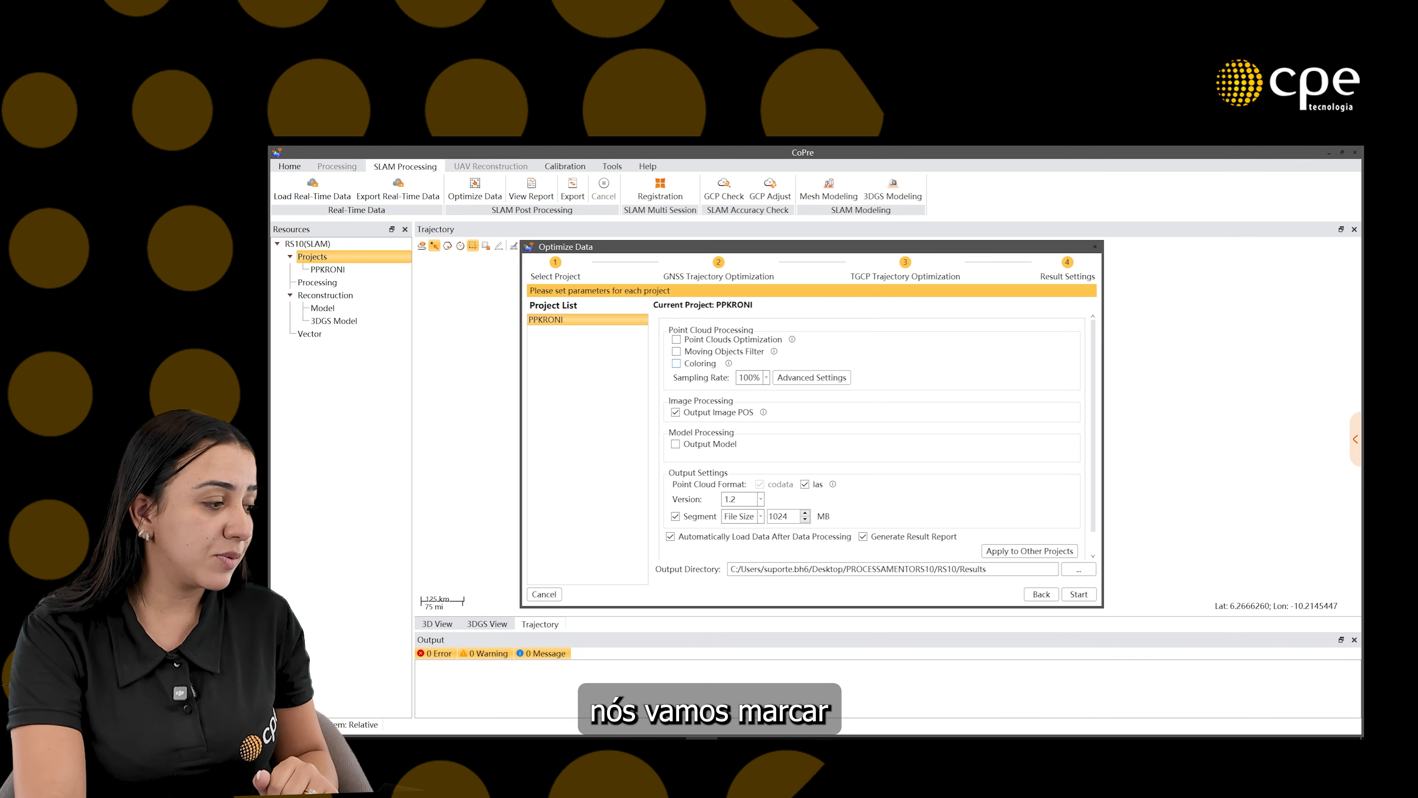
pyautogui.click(676, 363)
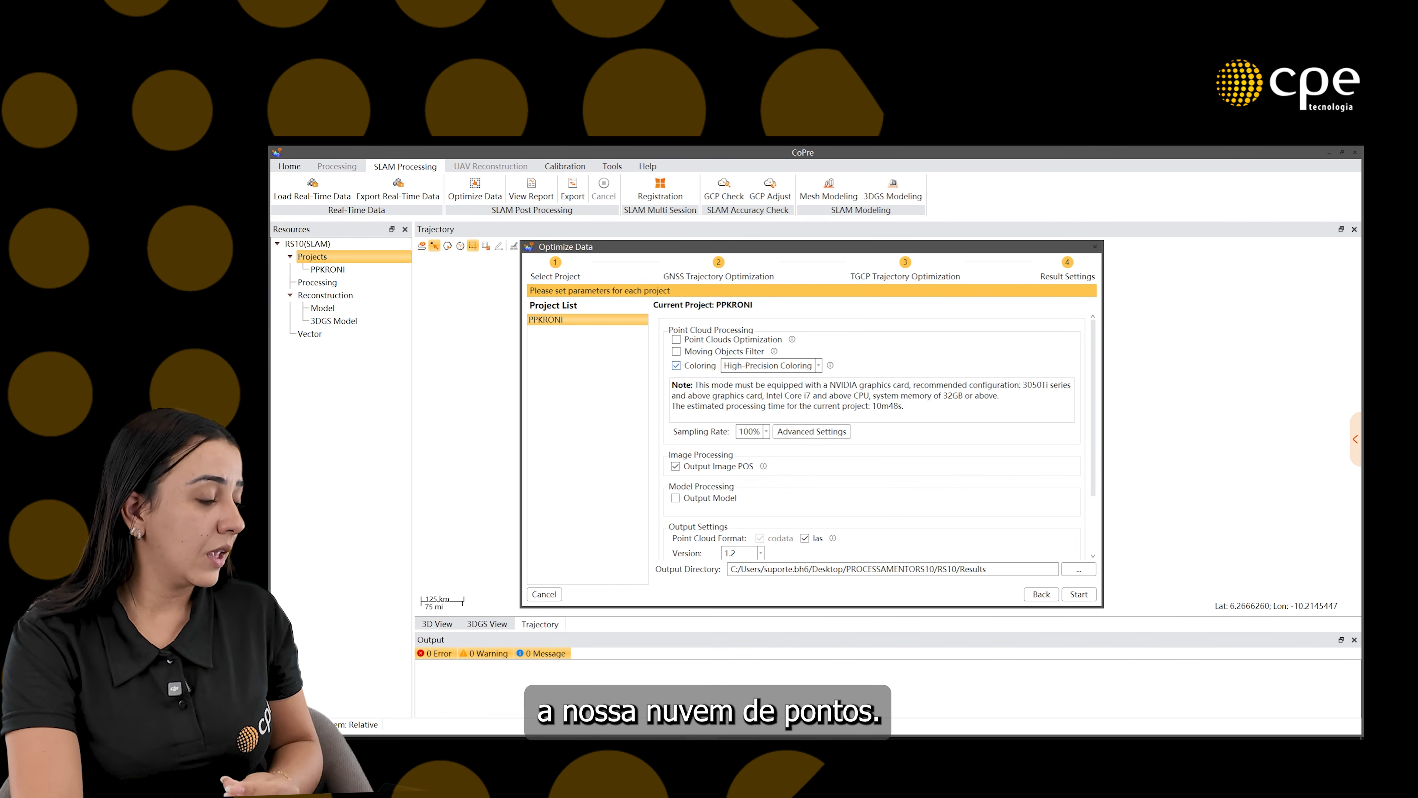
pyautogui.click(768, 366)
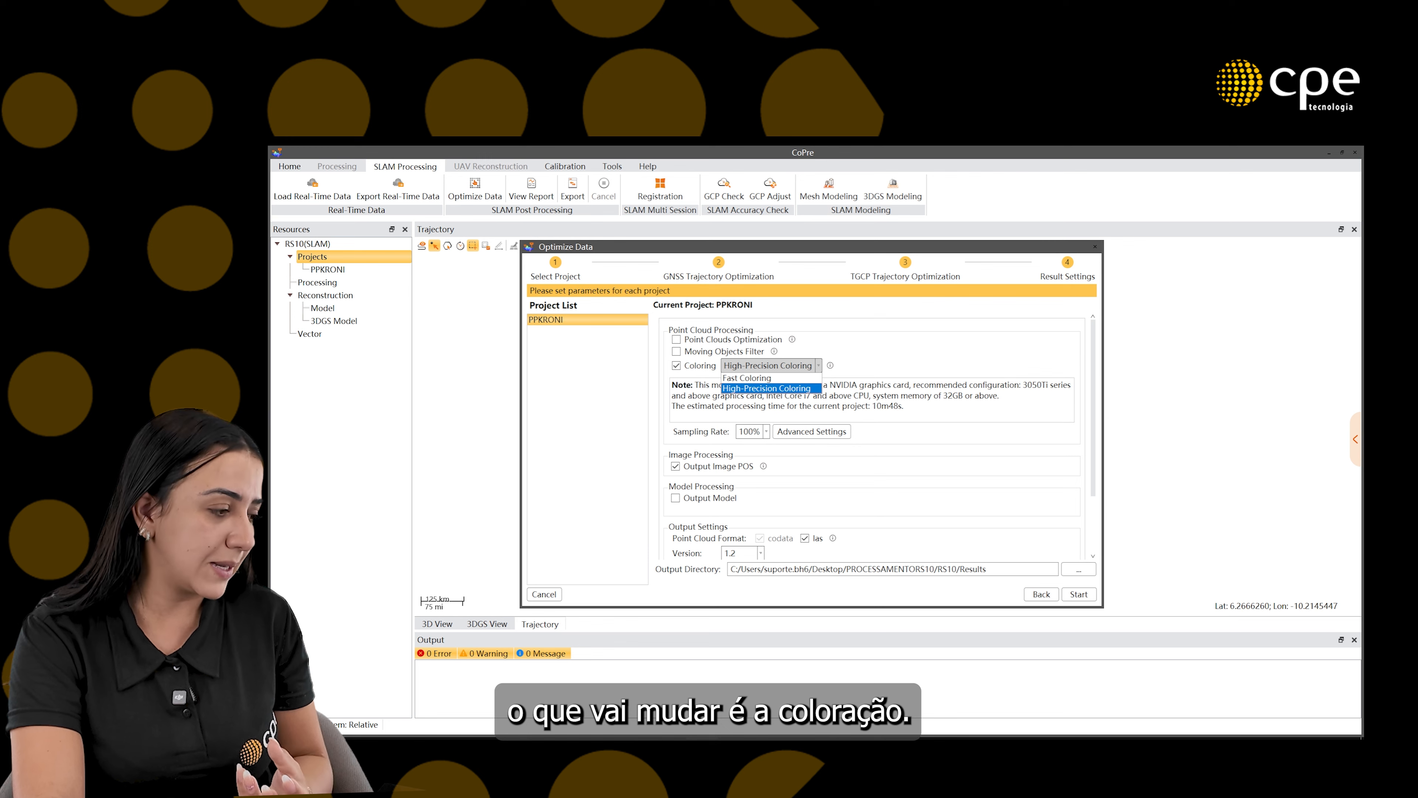
pyautogui.click(751, 379)
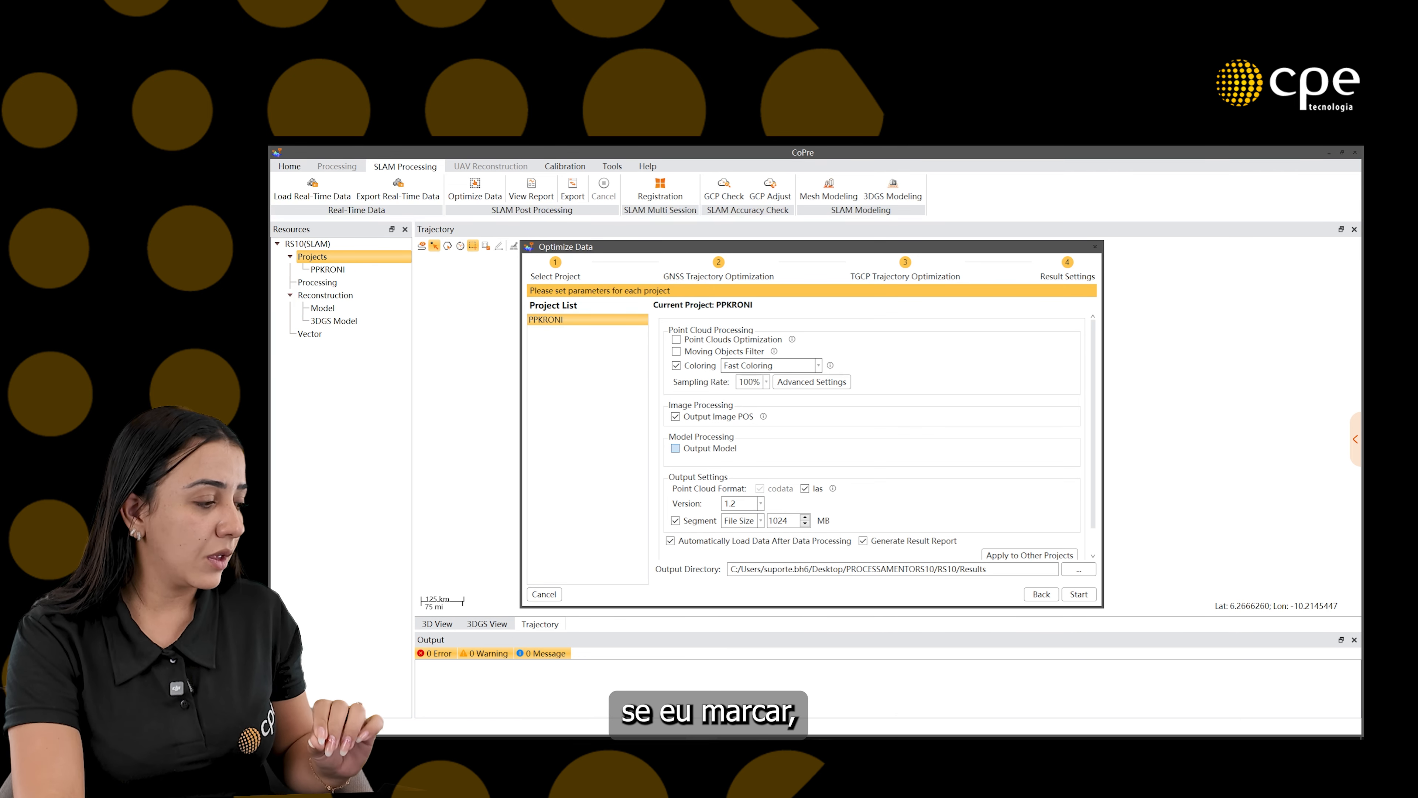
# - Keep the LAS output at version 1.2 without a model output, and disable segmentation of the point cloud files
pyautogui.click(675, 448)
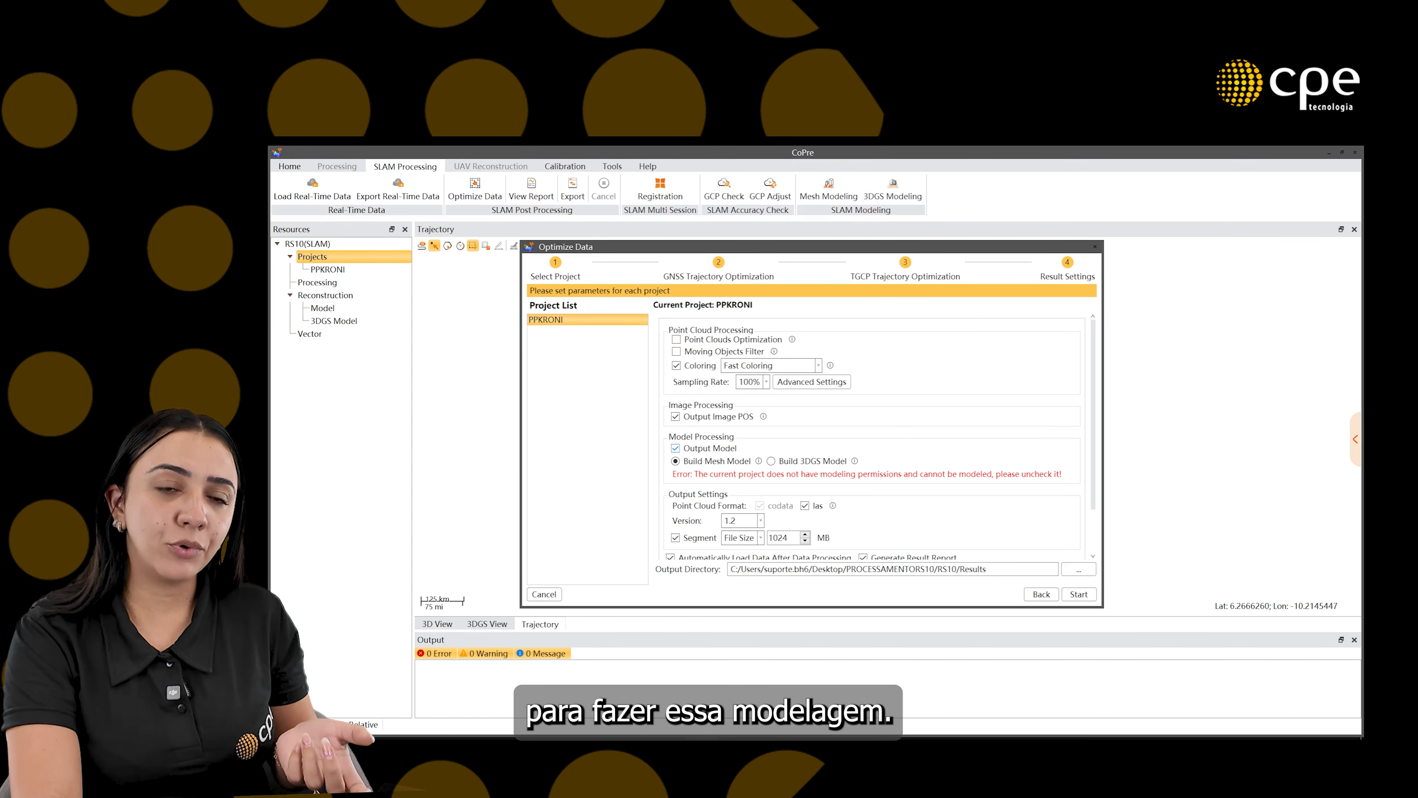
pyautogui.click(675, 448)
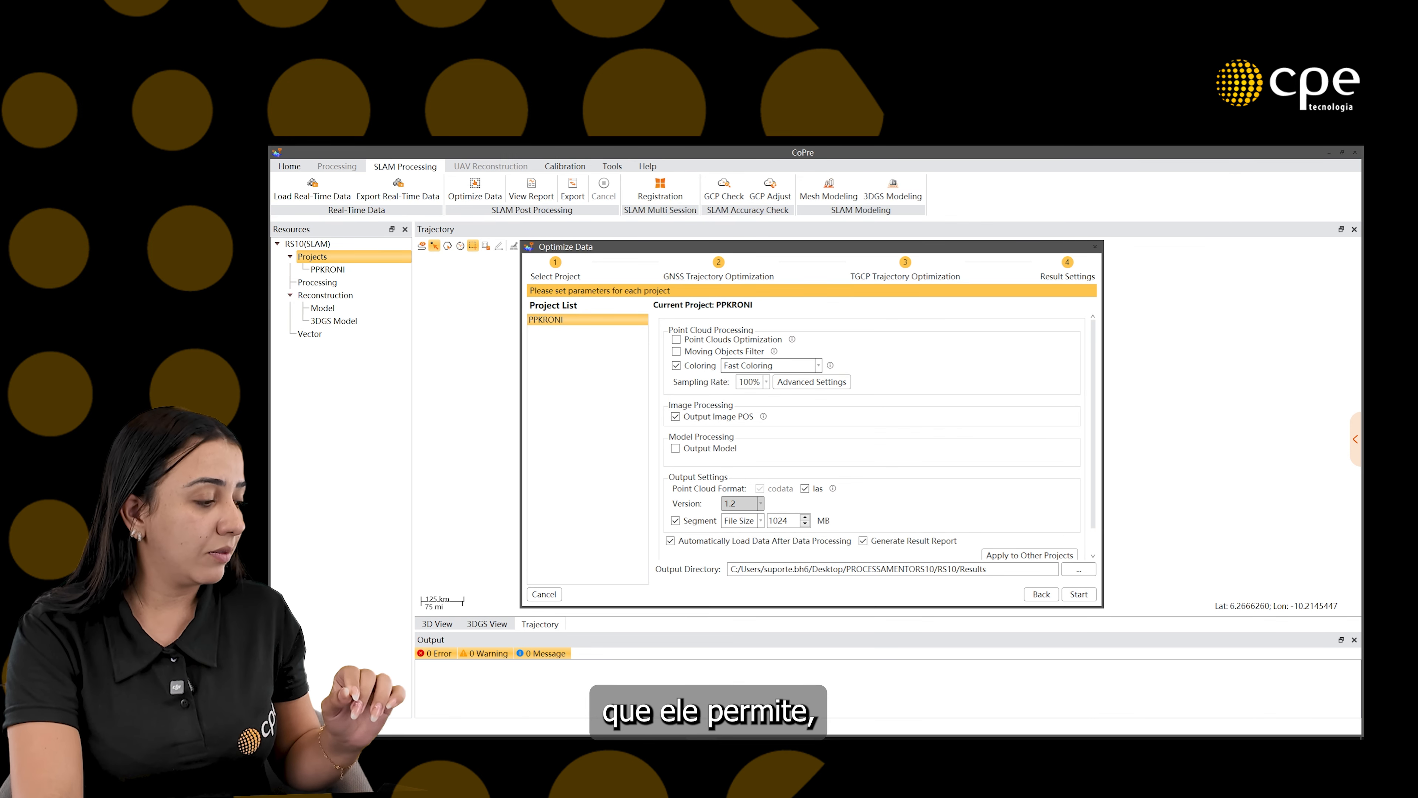
pyautogui.click(743, 503)
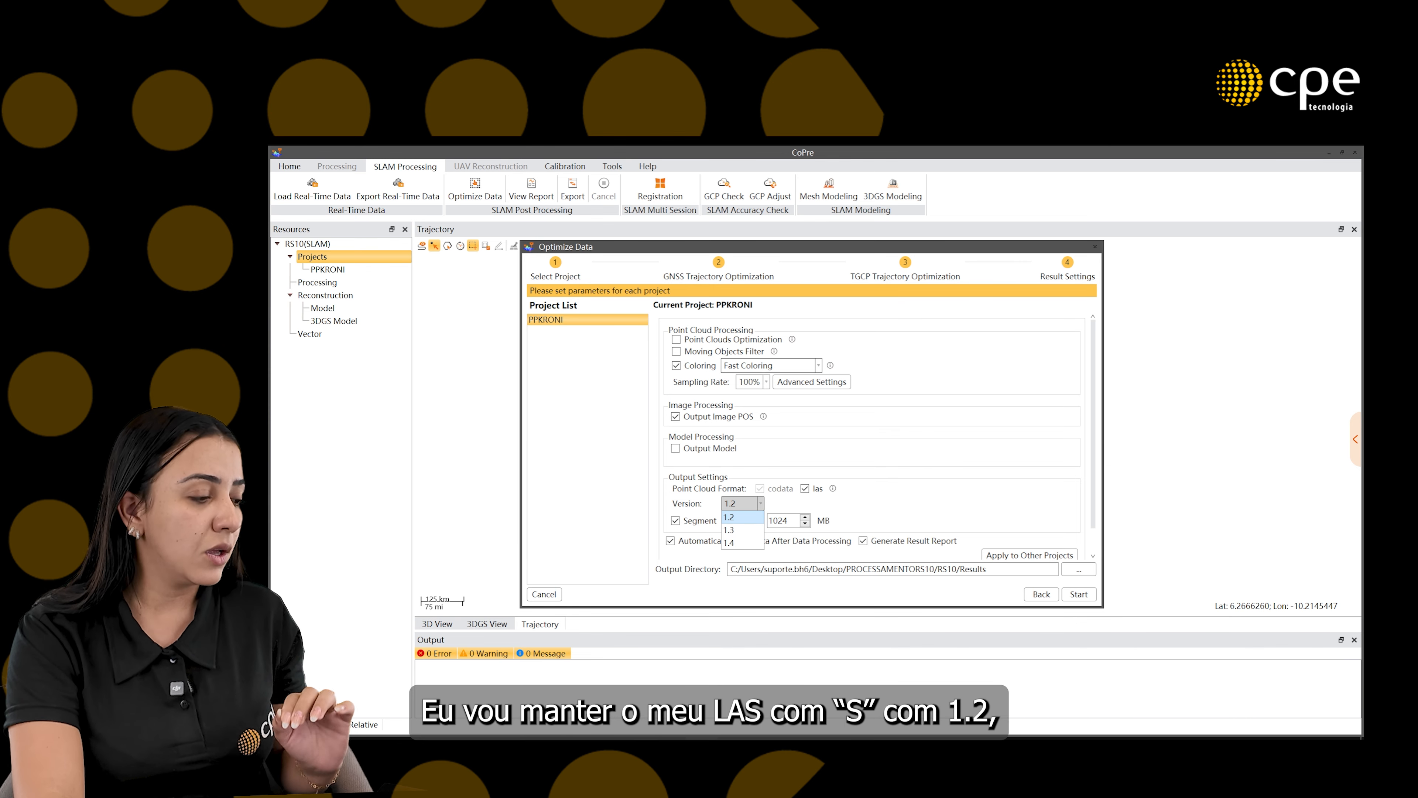
pyautogui.click(743, 518)
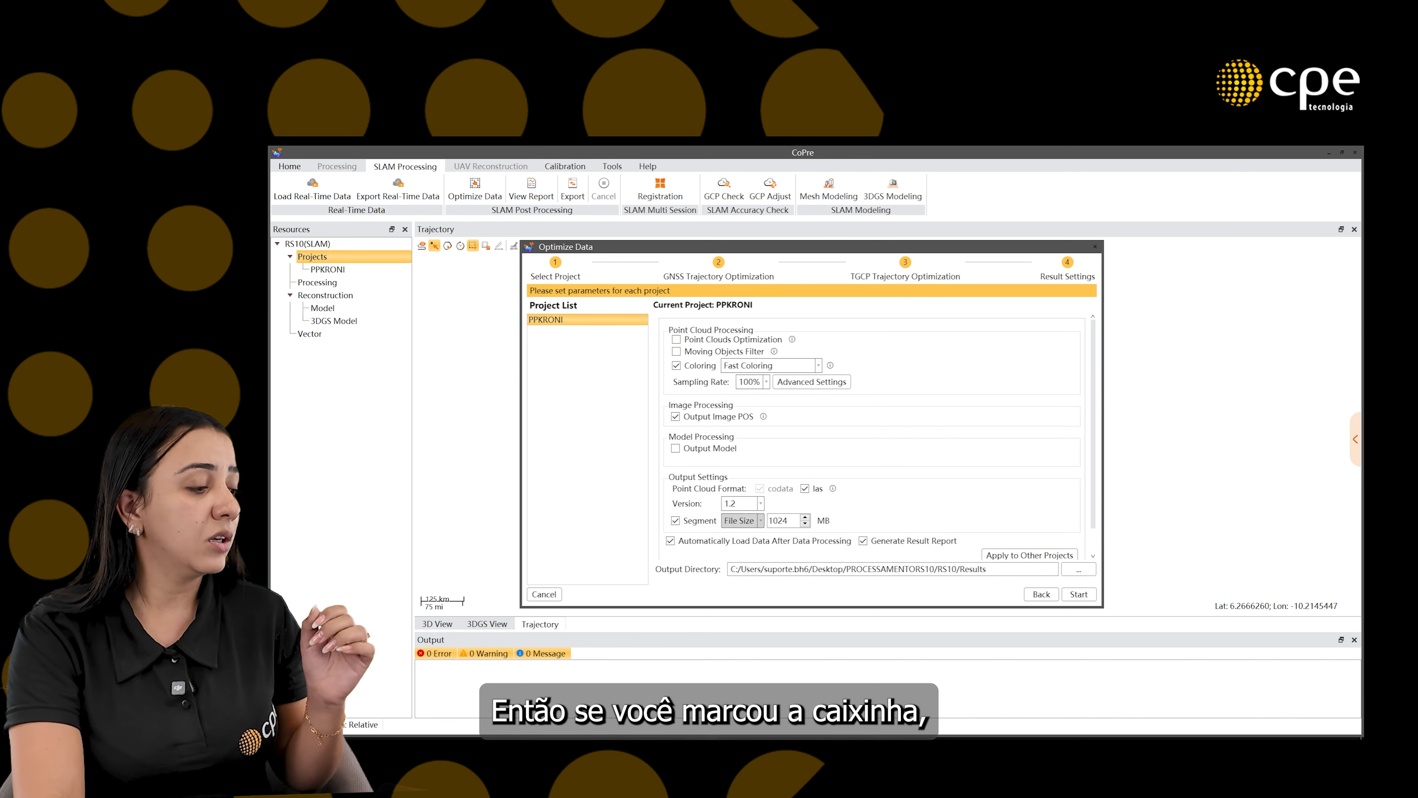
pyautogui.moveTo(789, 521); pyautogui.dragTo(766, 521)
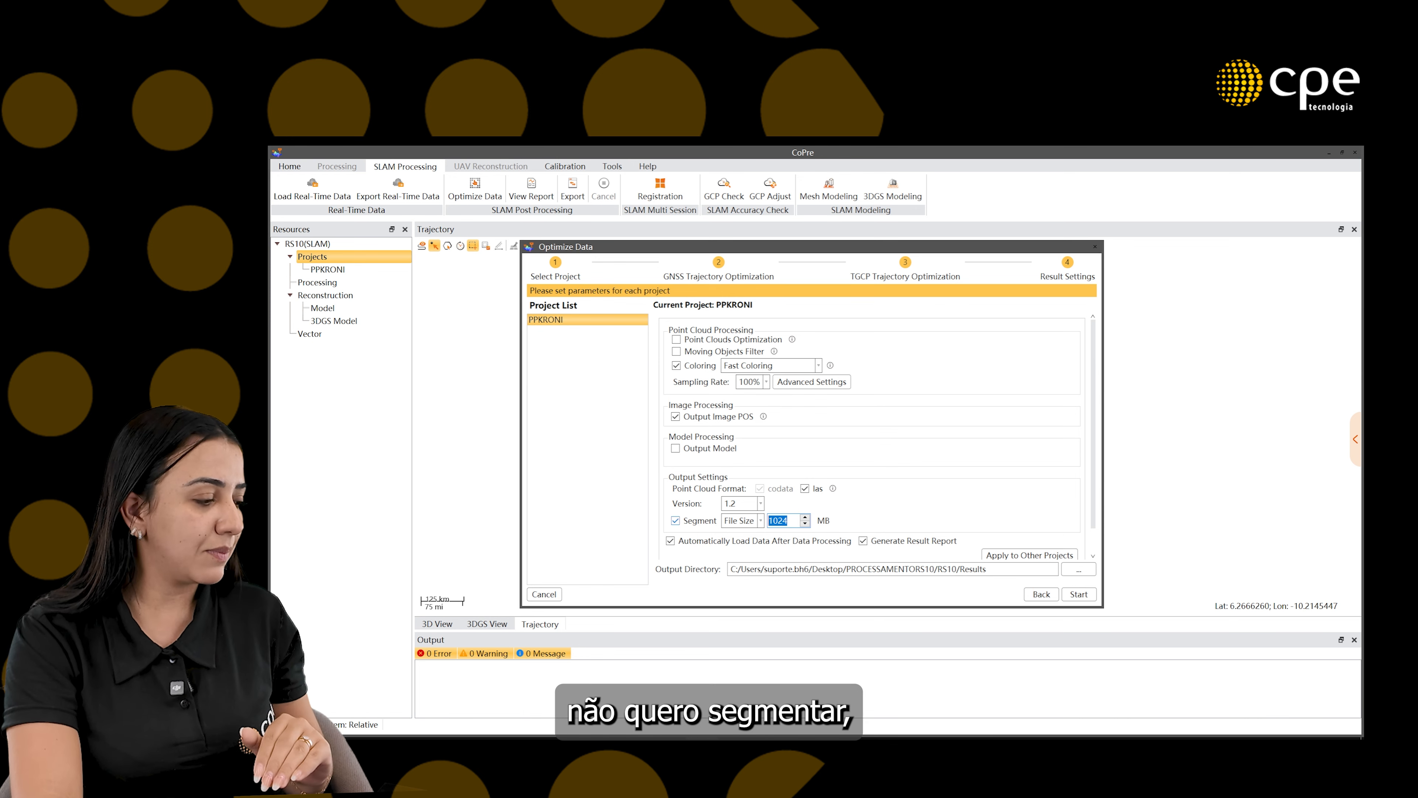
pyautogui.click(675, 521)
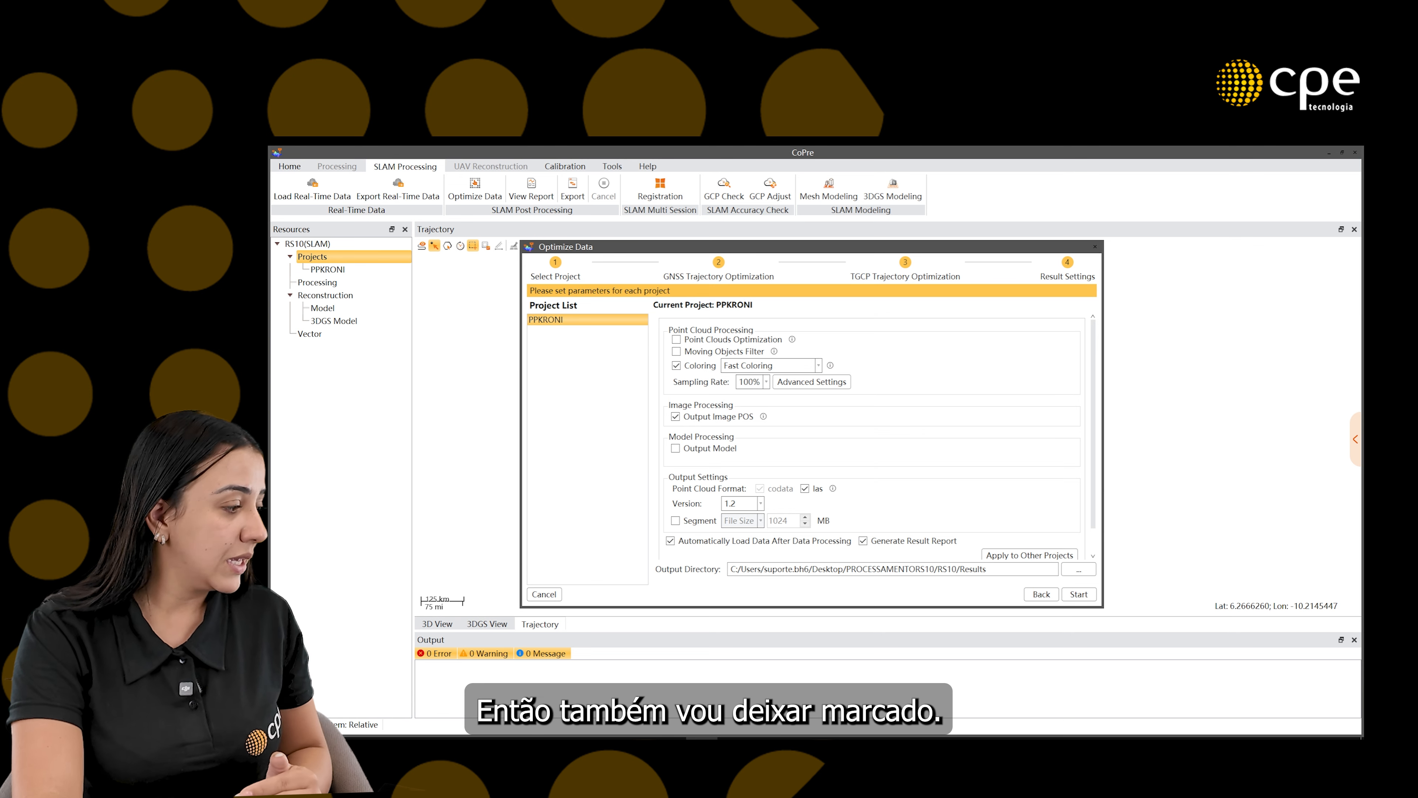
# - Check the output directory, then run the data optimization and load the processed PPKRONI trajectory and point cloud
pyautogui.scroll(-1, 1027, 553)
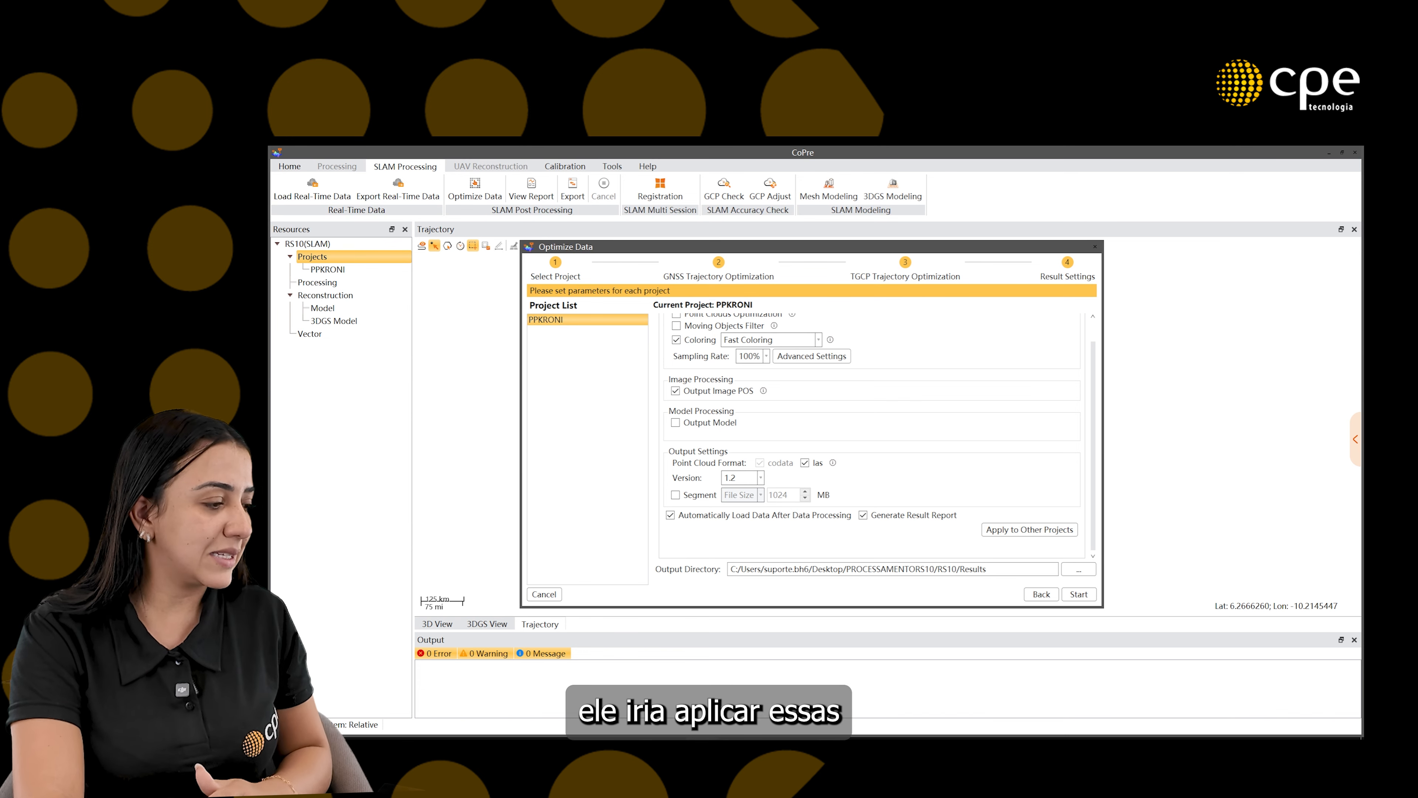
pyautogui.scroll(1, 871, 436)
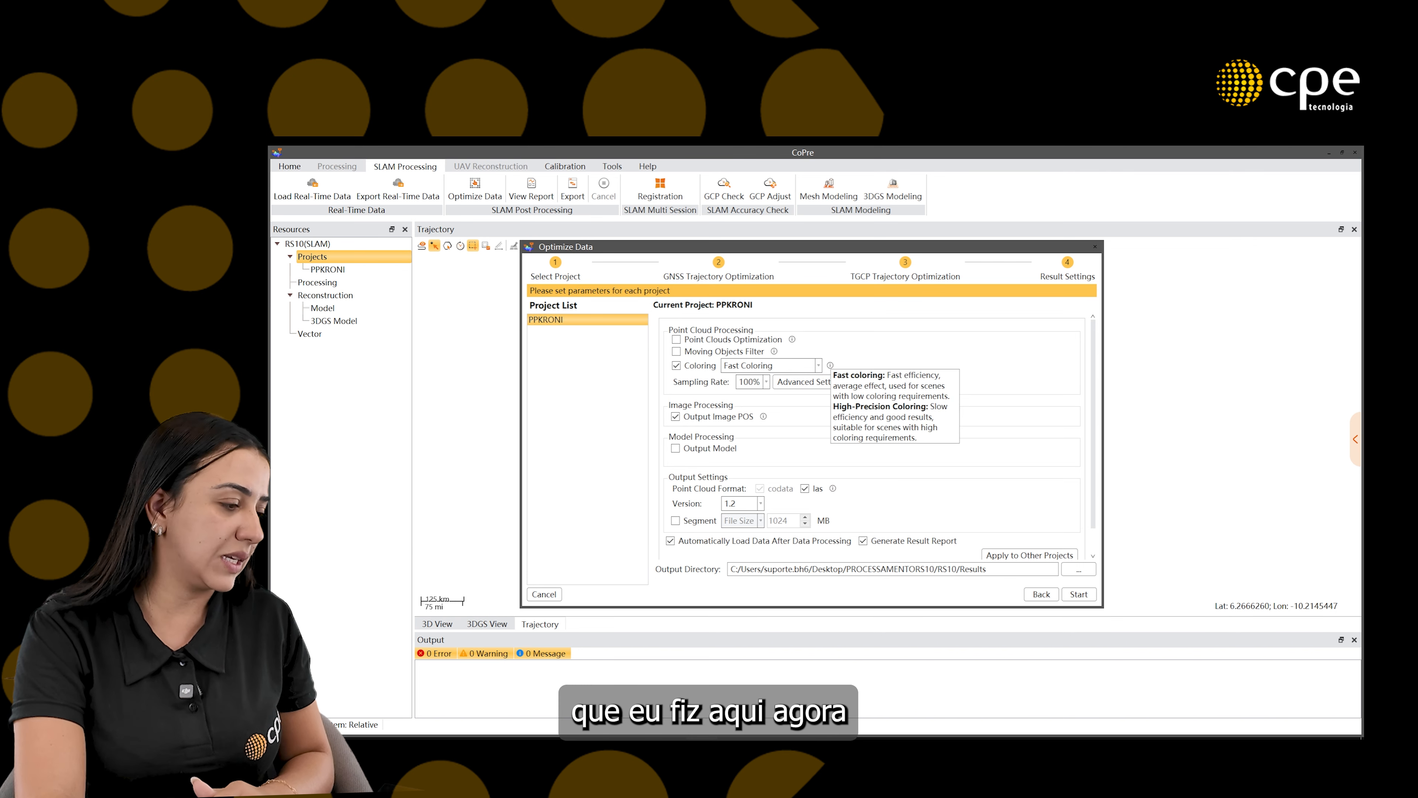
pyautogui.scroll(-1, 871, 436)
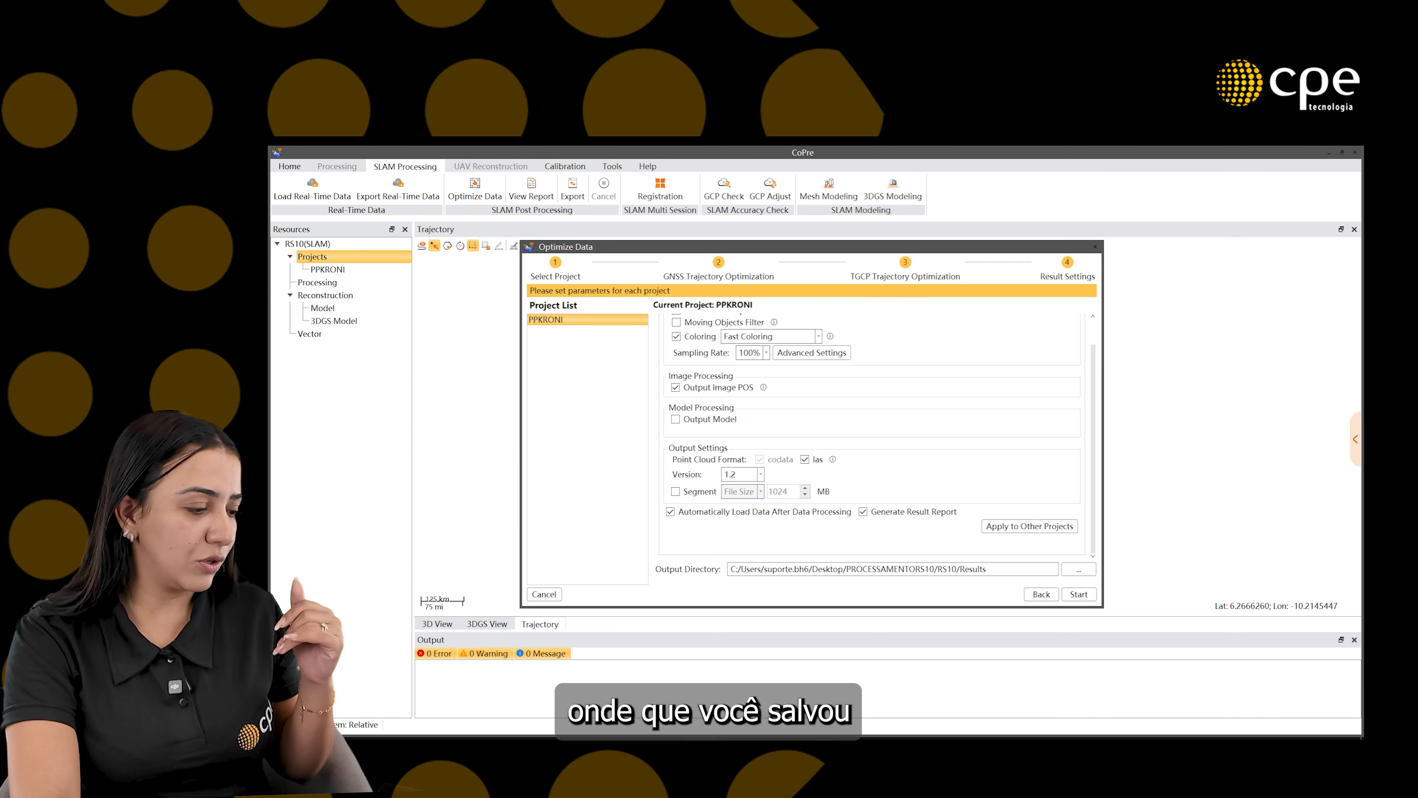
pyautogui.doubleClick(973, 569)
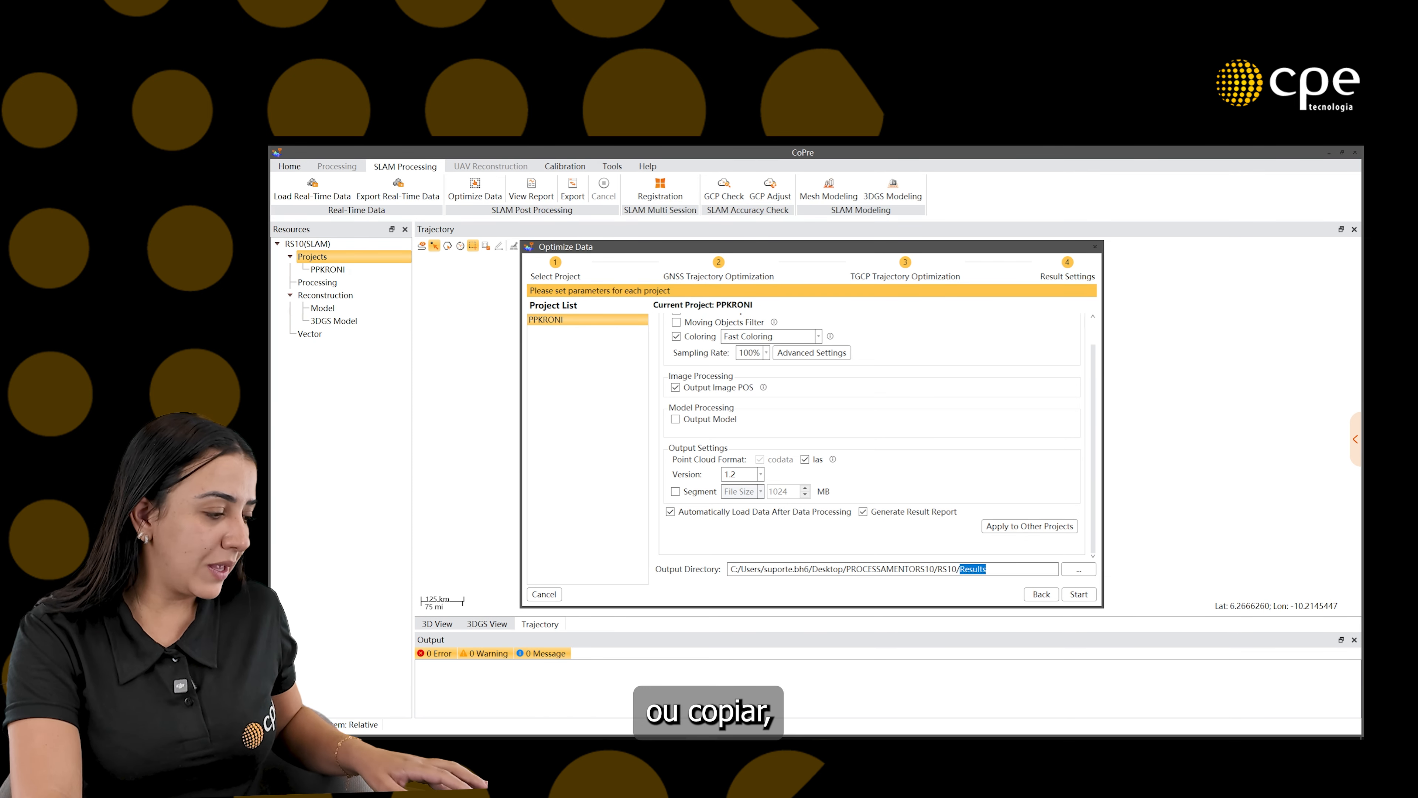
pyautogui.moveTo(961, 569); pyautogui.dragTo(728, 569)
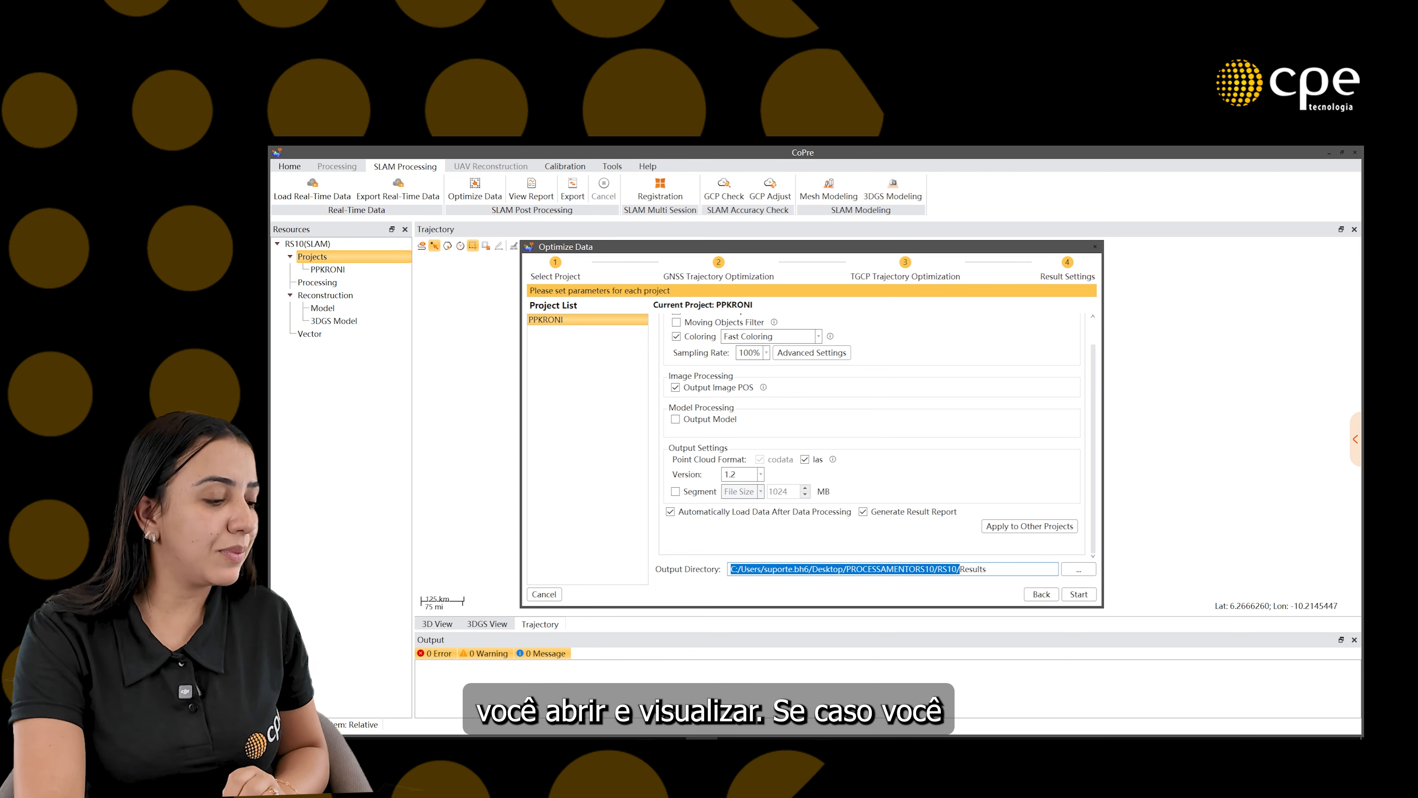
pyautogui.tripleClick(973, 569)
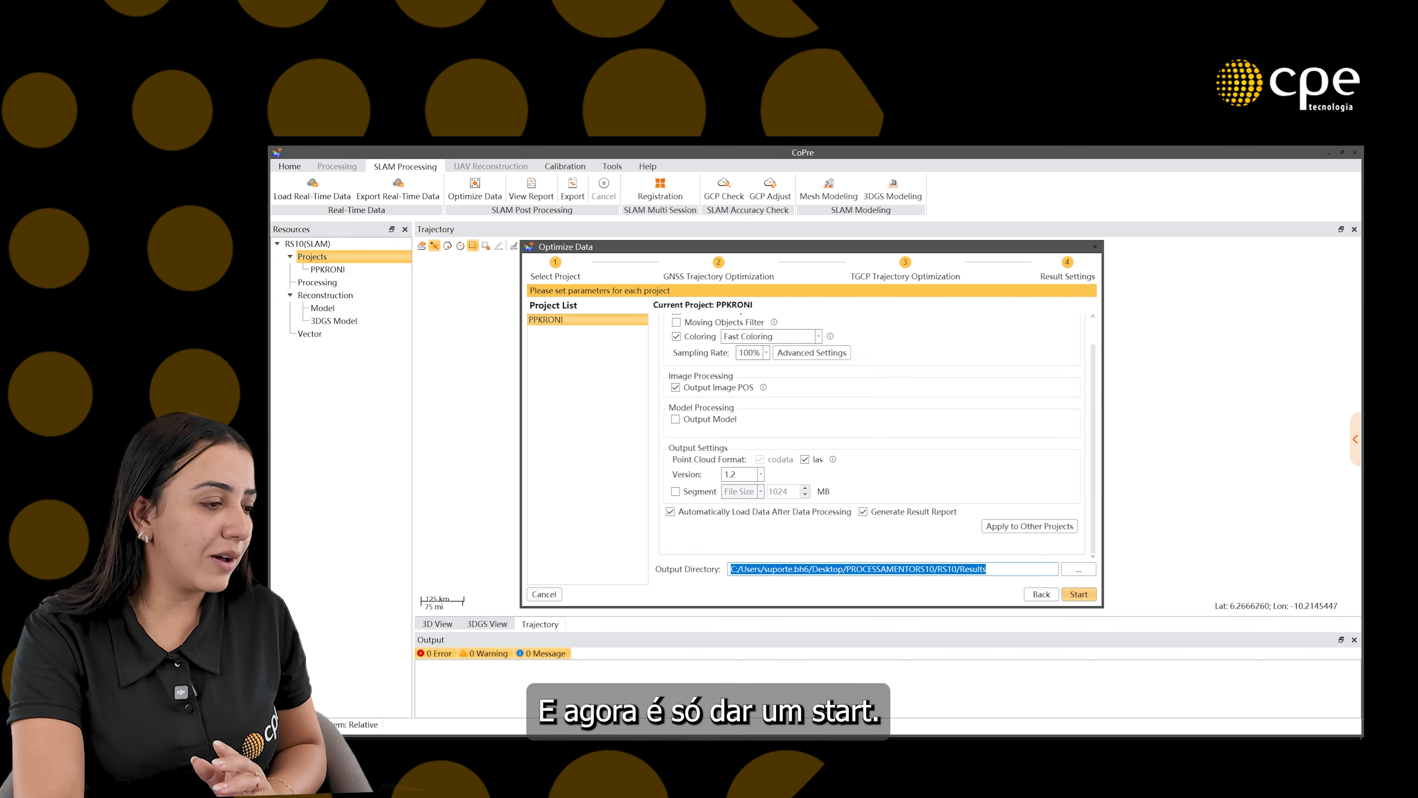
pyautogui.click(1079, 594)
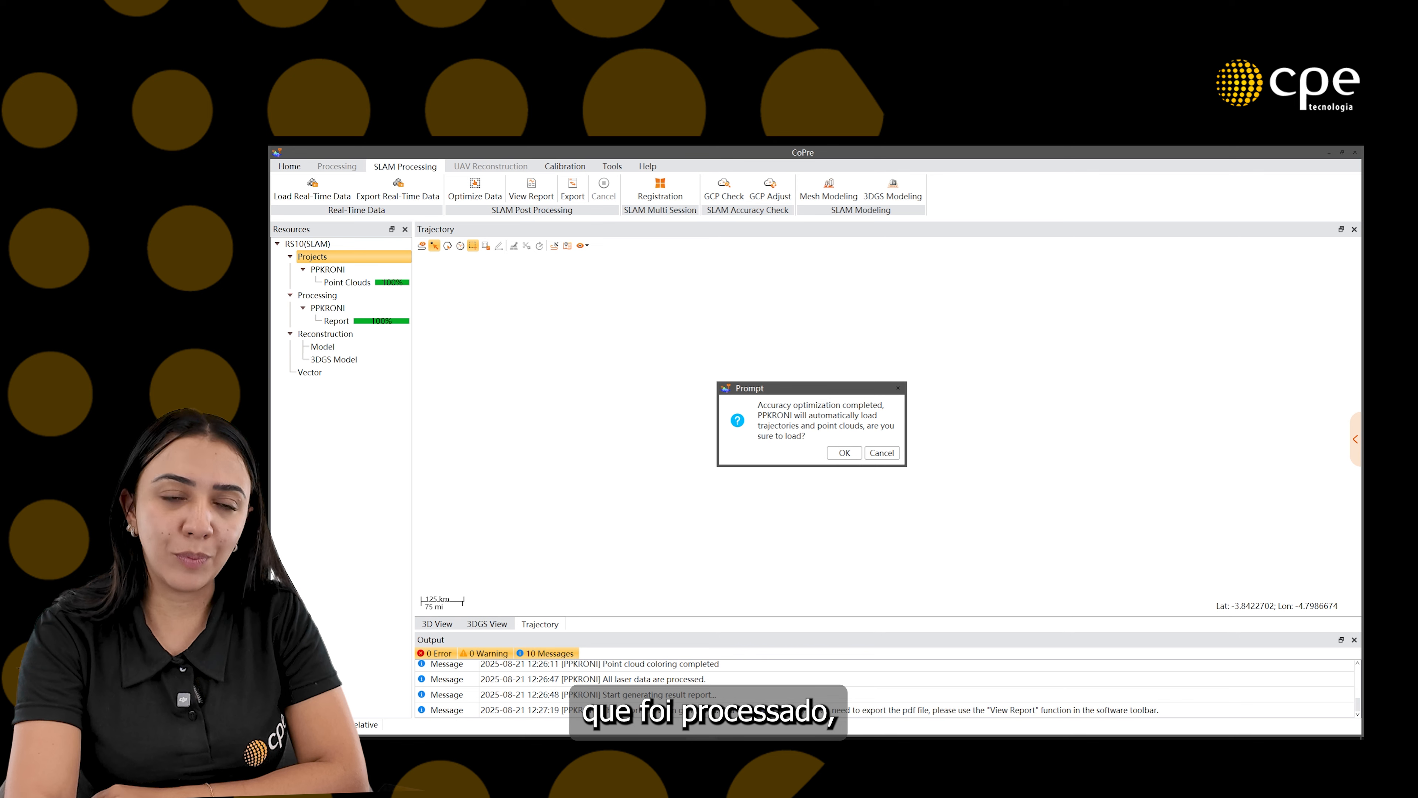
pyautogui.click(844, 453)
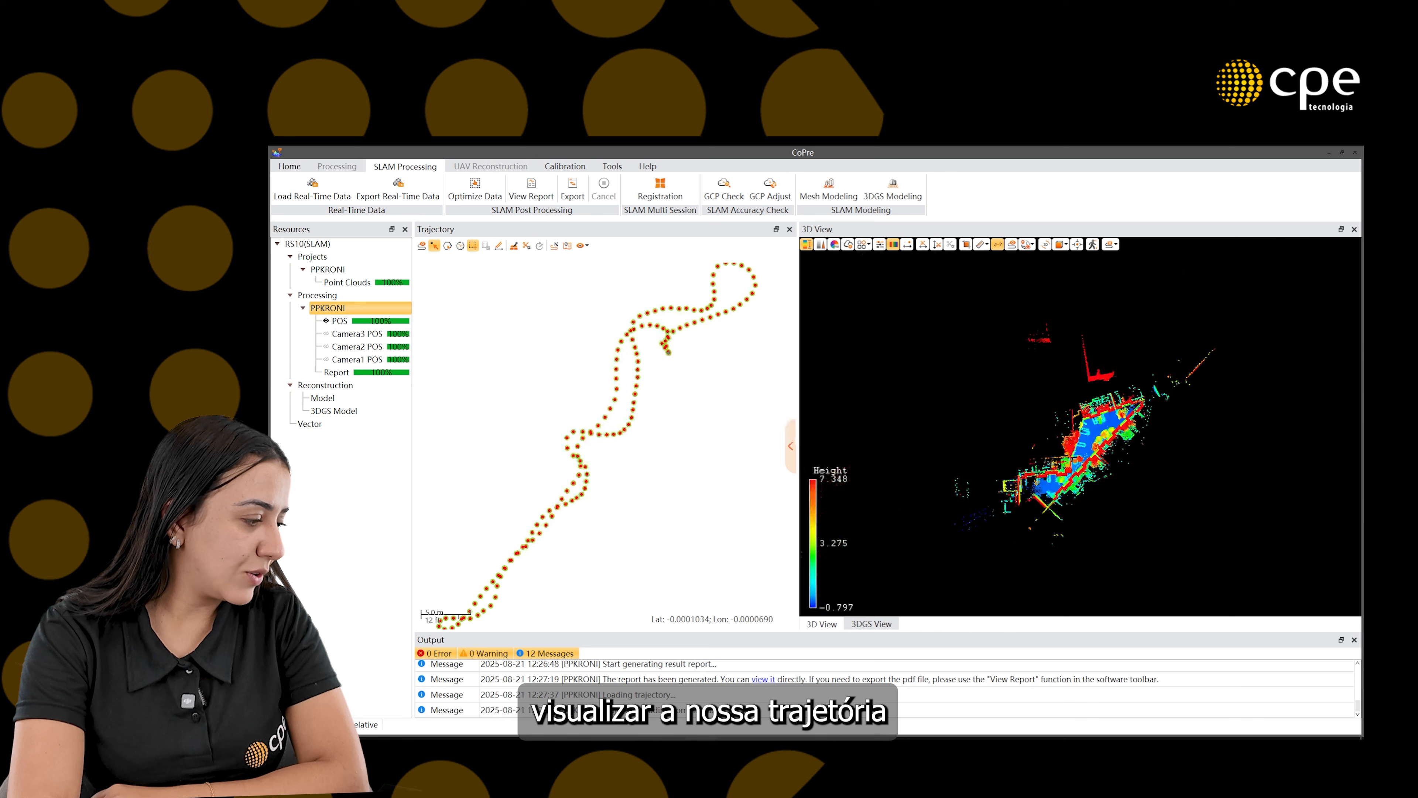
# - Examine the scanned trajectory and the height-coloured point cloud both in overview and close up
pyautogui.scroll(2, 584, 472)
pyautogui.scroll(2, 570, 341)
pyautogui.scroll(-5, 550, 408)
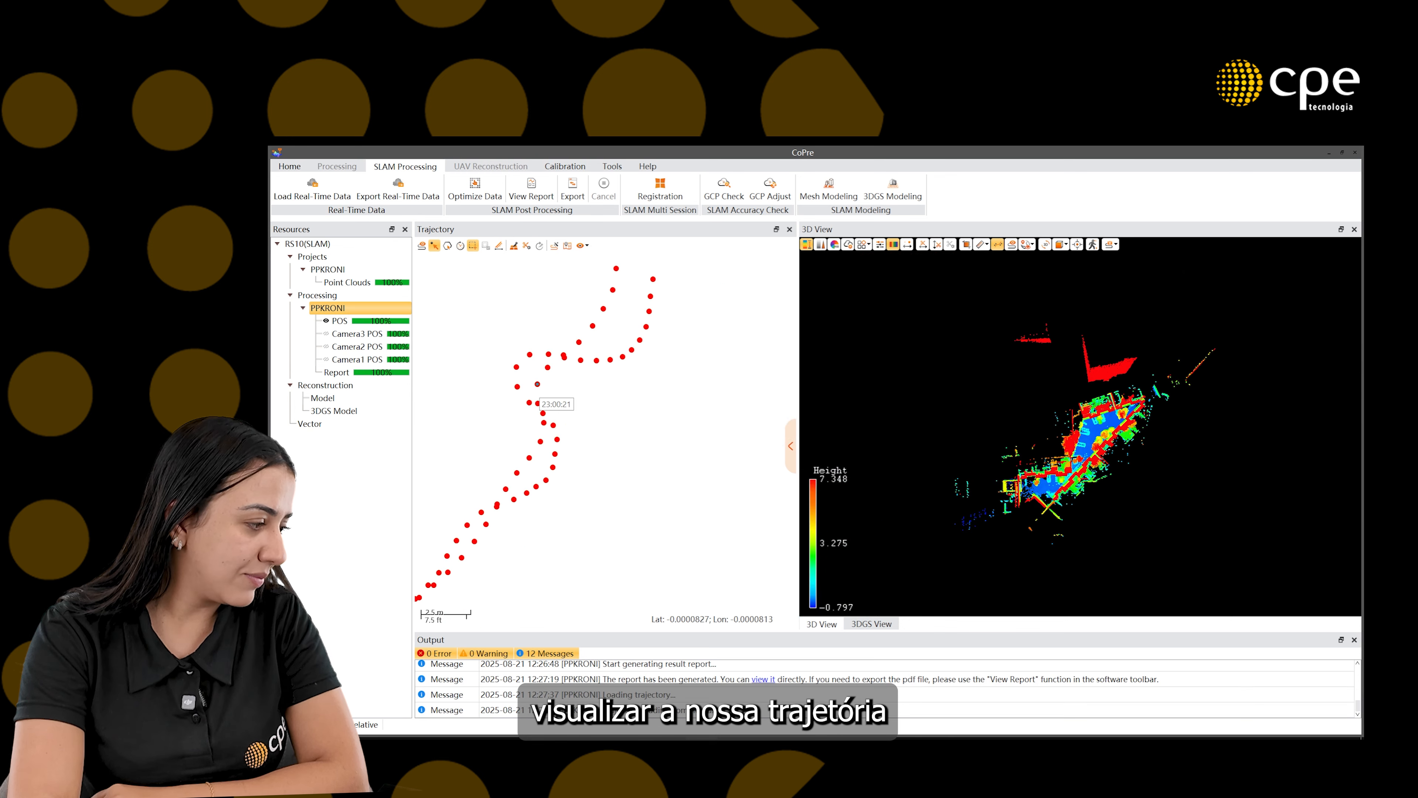
pyautogui.scroll(5, 1080, 430)
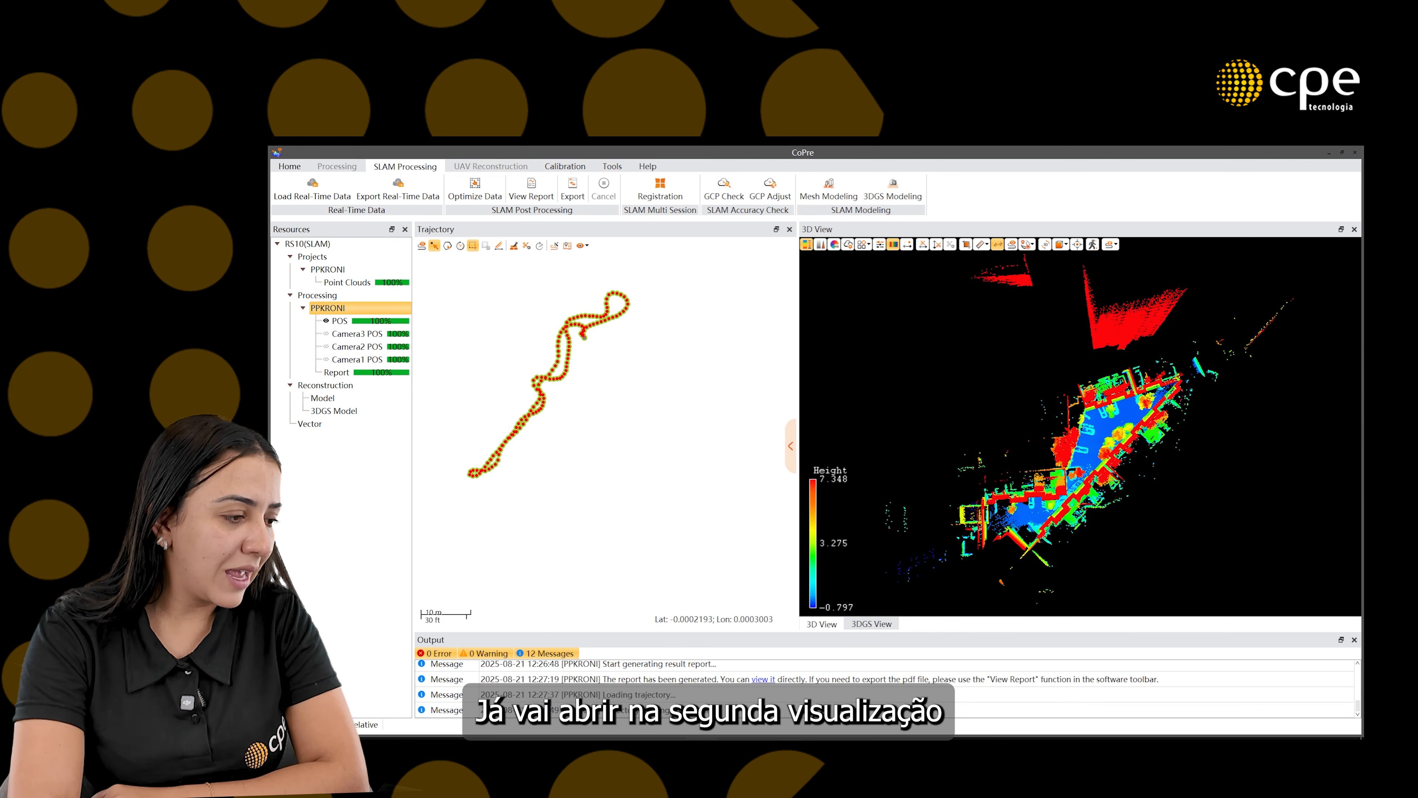
pyautogui.scroll(3, 1080, 434)
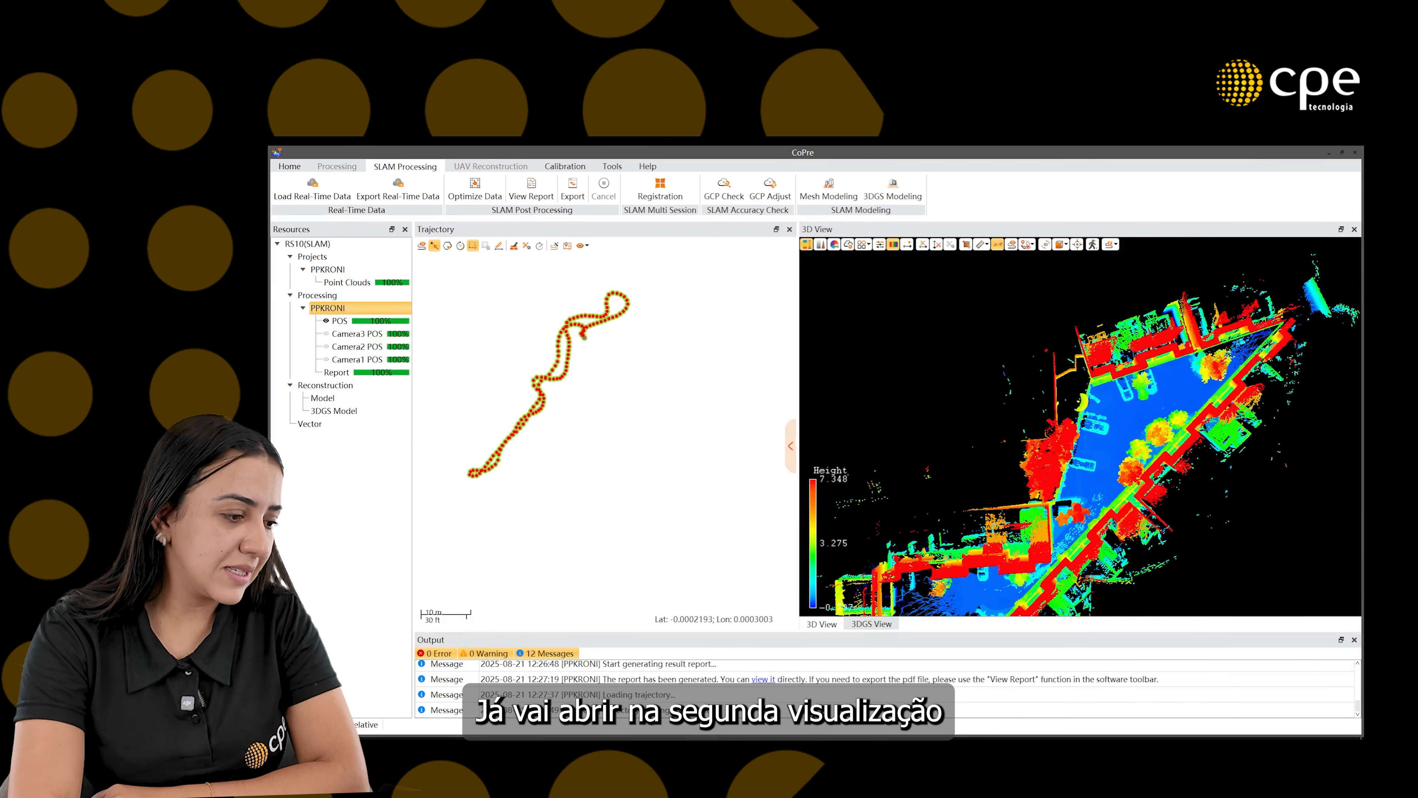
pyautogui.scroll(2, 1094, 447)
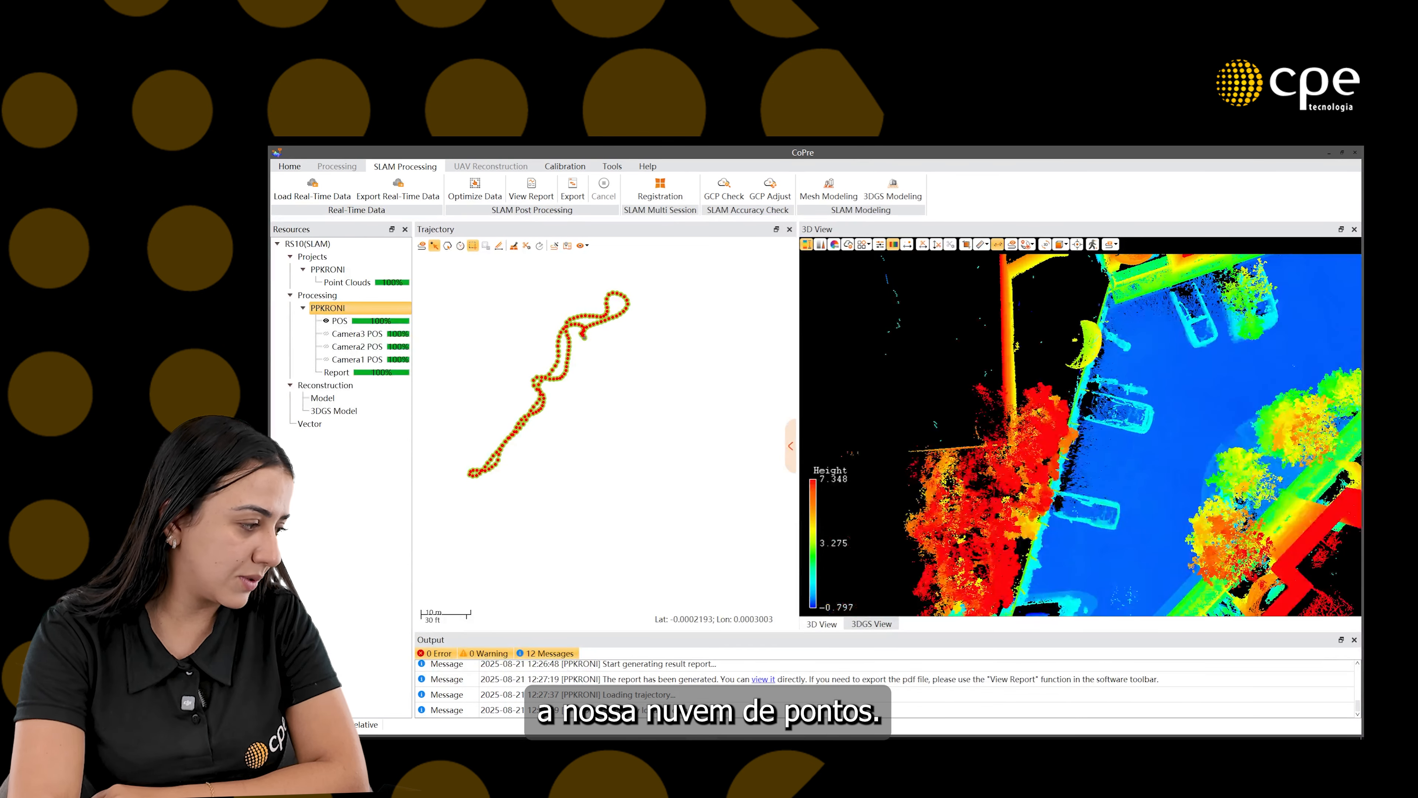
pyautogui.scroll(3, 553, 427)
pyautogui.scroll(-5, 554, 427)
pyautogui.scroll(3, 534, 443)
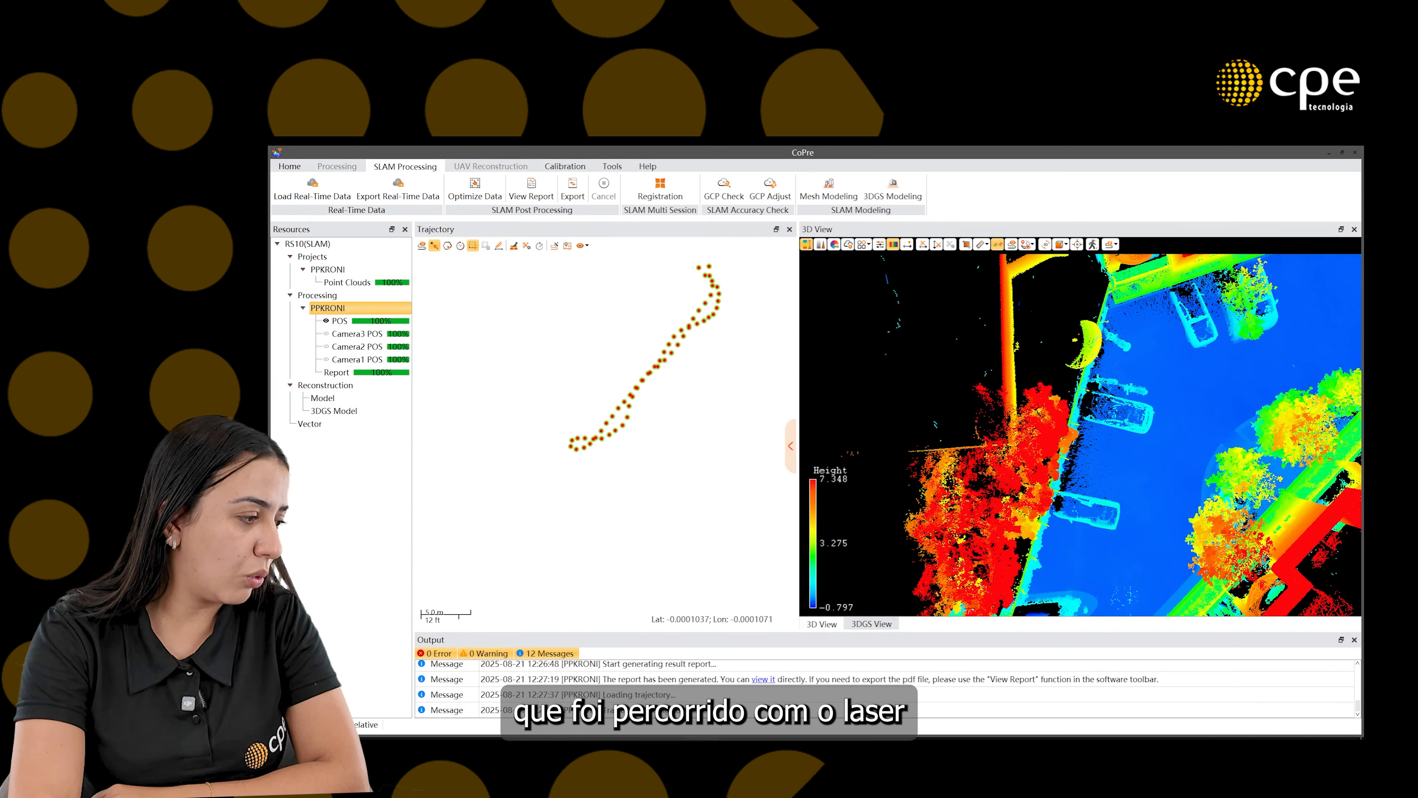
pyautogui.scroll(-2, 689, 335)
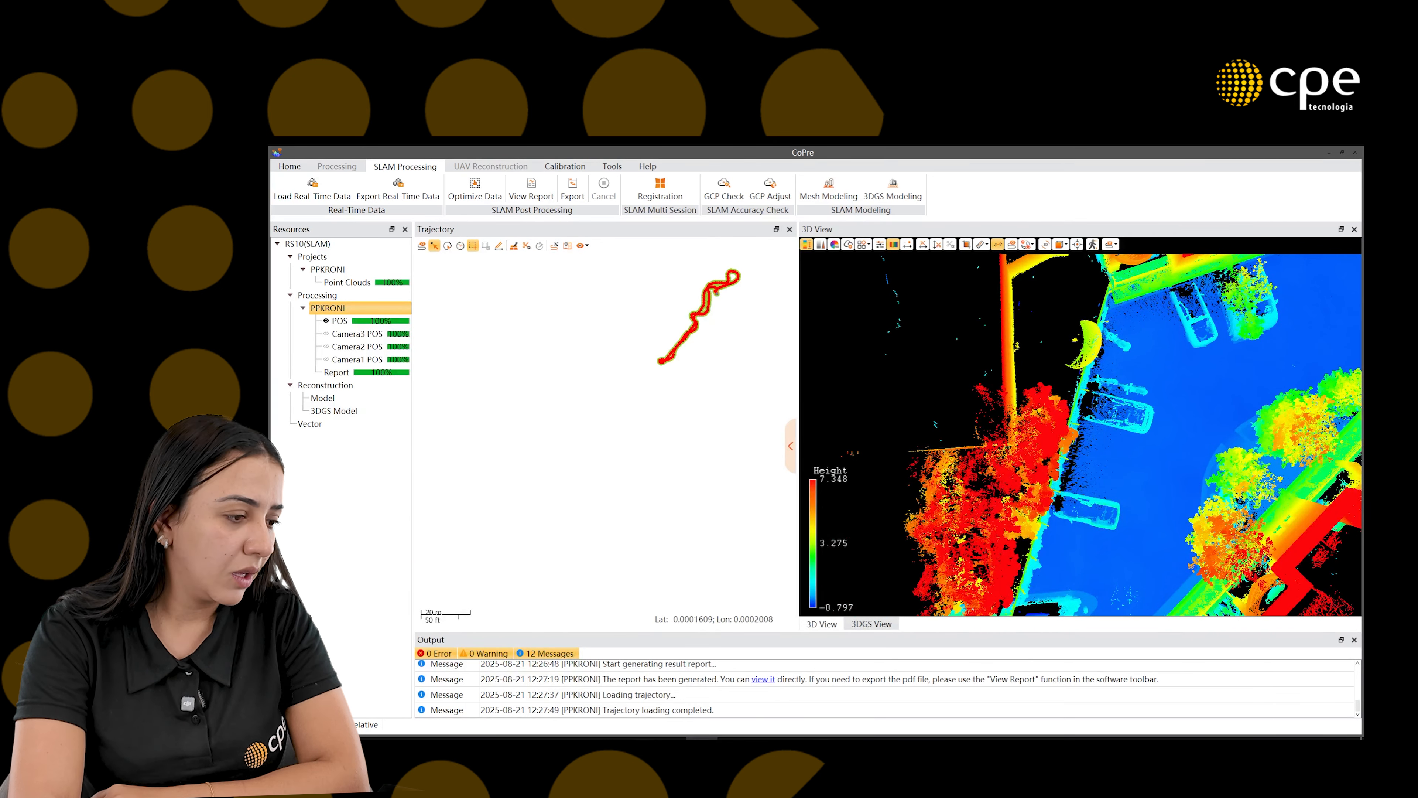
pyautogui.scroll(3, 1082, 435)
pyautogui.scroll(-5, 1082, 435)
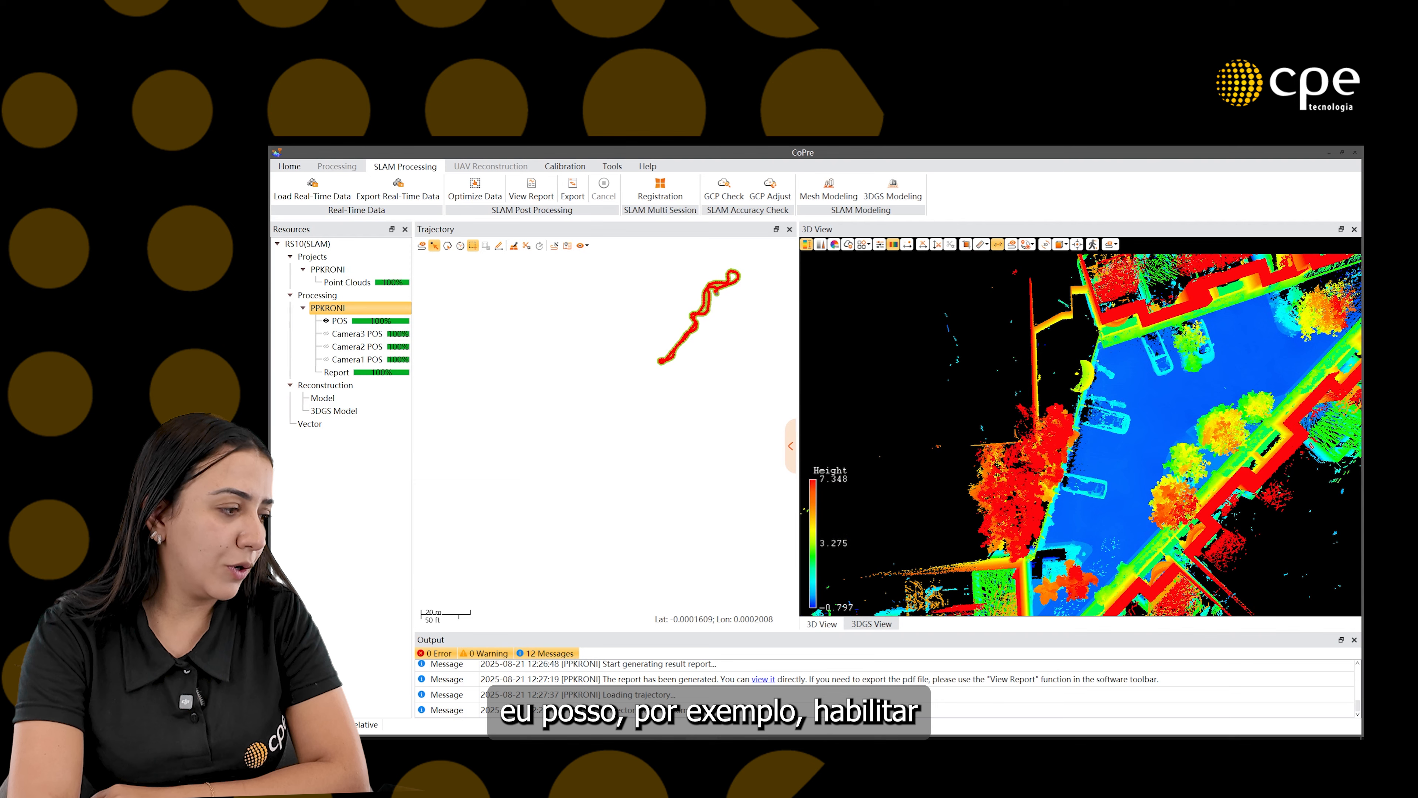
# - Display the point cloud in its true colours and inspect the parking area
pyautogui.click(835, 245)
pyautogui.scroll(6, 1085, 430)
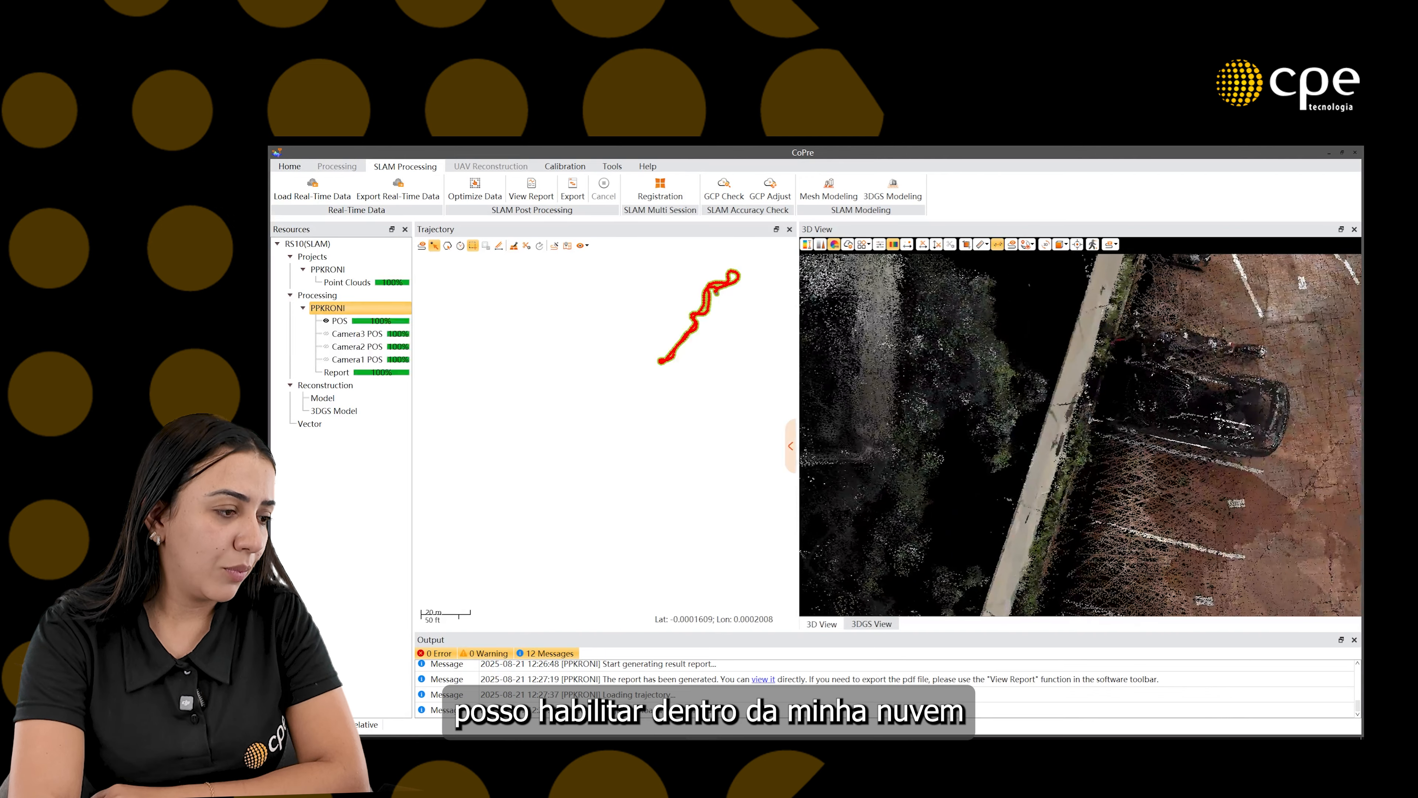
pyautogui.scroll(-5, 1084, 429)
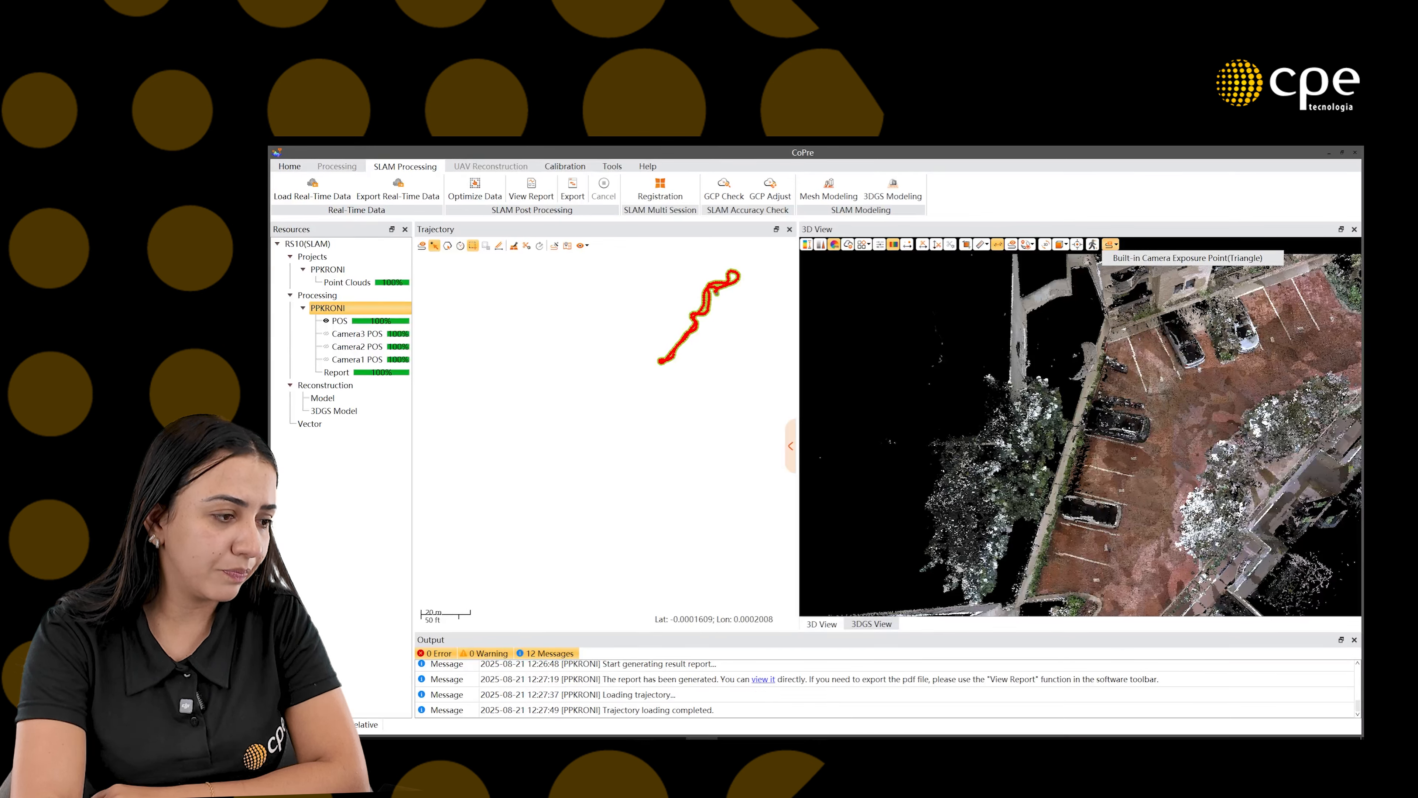
# - Show the built-in camera exposure points as triangles and open exposure point 270 on the parking-area trajectory
pyautogui.click(1109, 244)
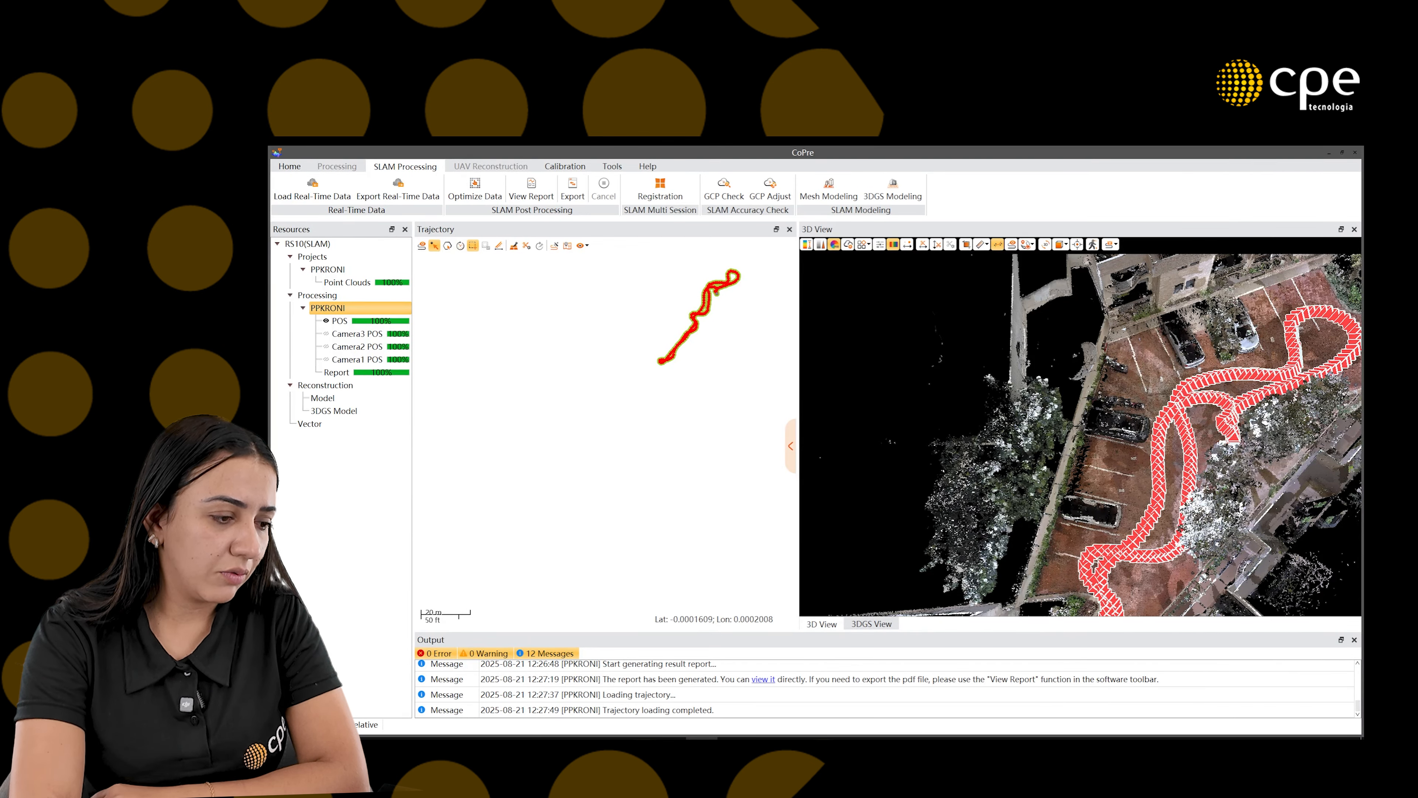
pyautogui.moveTo(1170, 495)
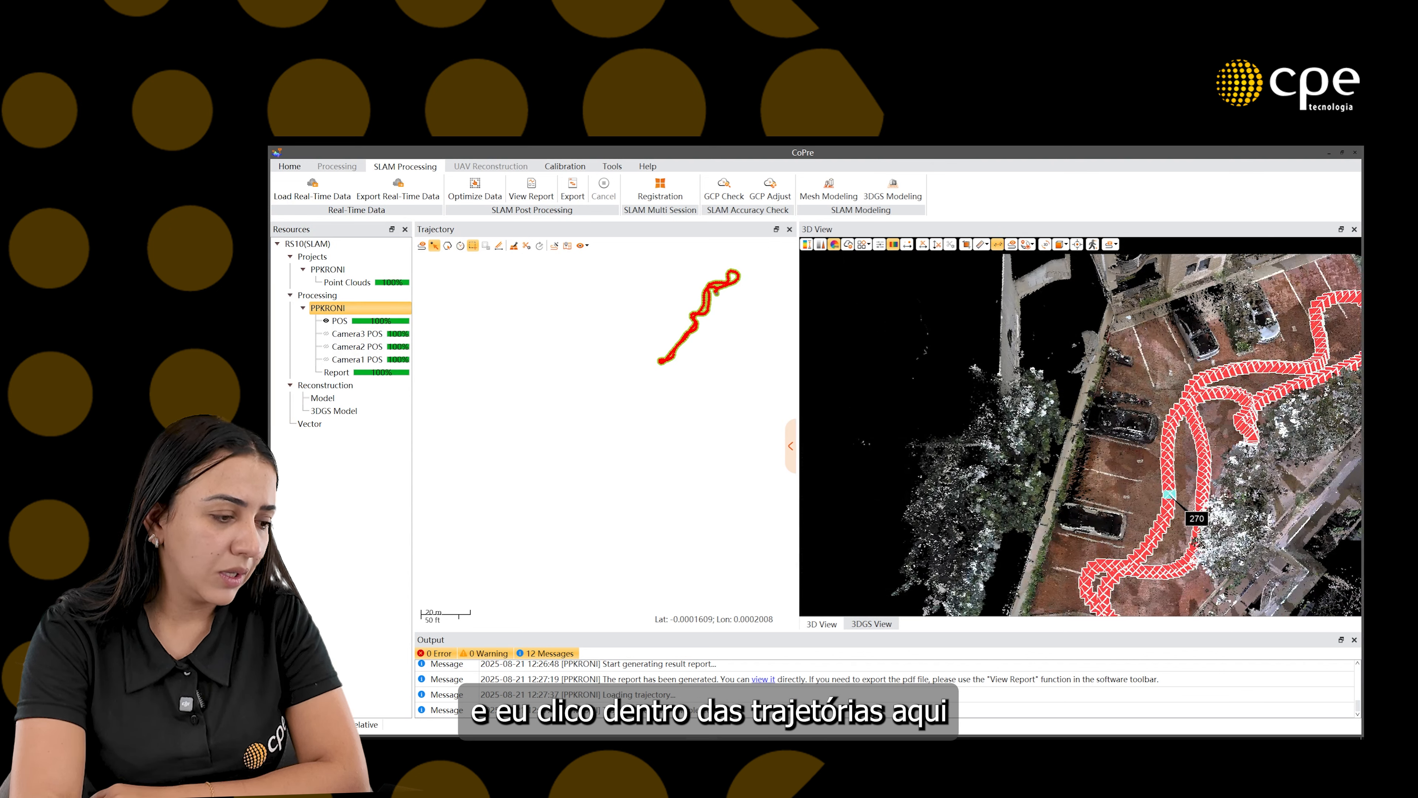
pyautogui.click(1170, 495)
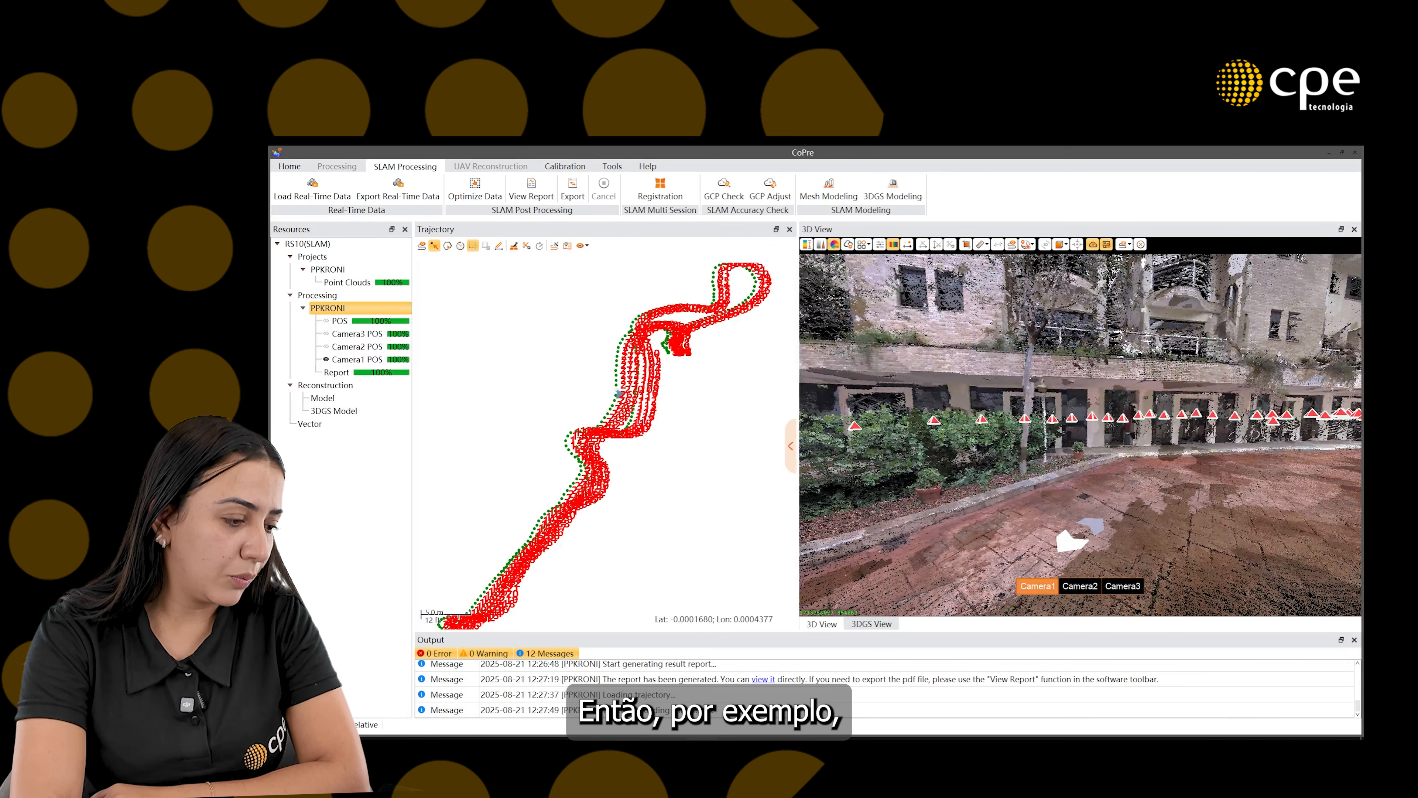
# - Compare the Camera2 and Camera3 photos of this exposure point with the point cloud, leaving the cloud hidden in the Camera3 view
pyautogui.click(1080, 586)
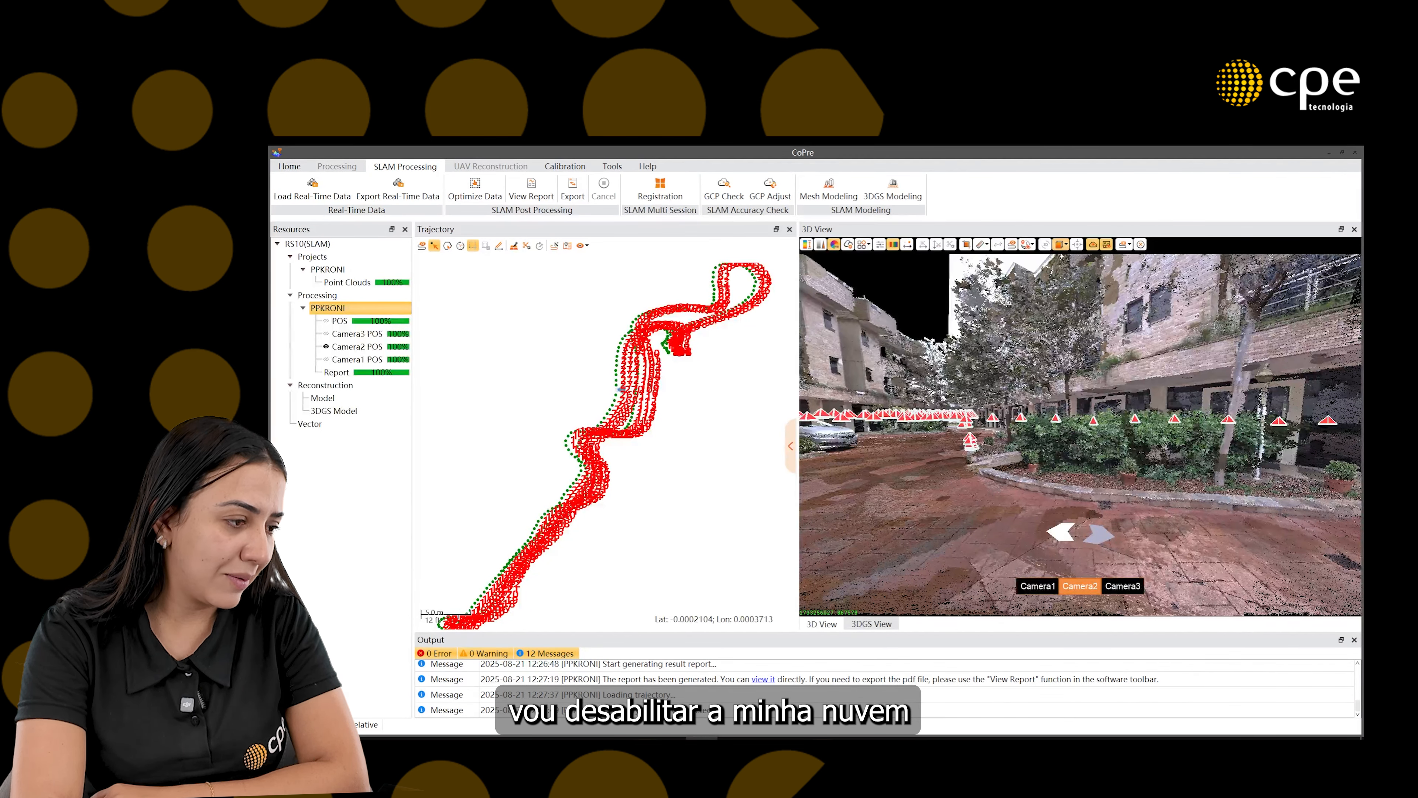
pyautogui.click(1093, 244)
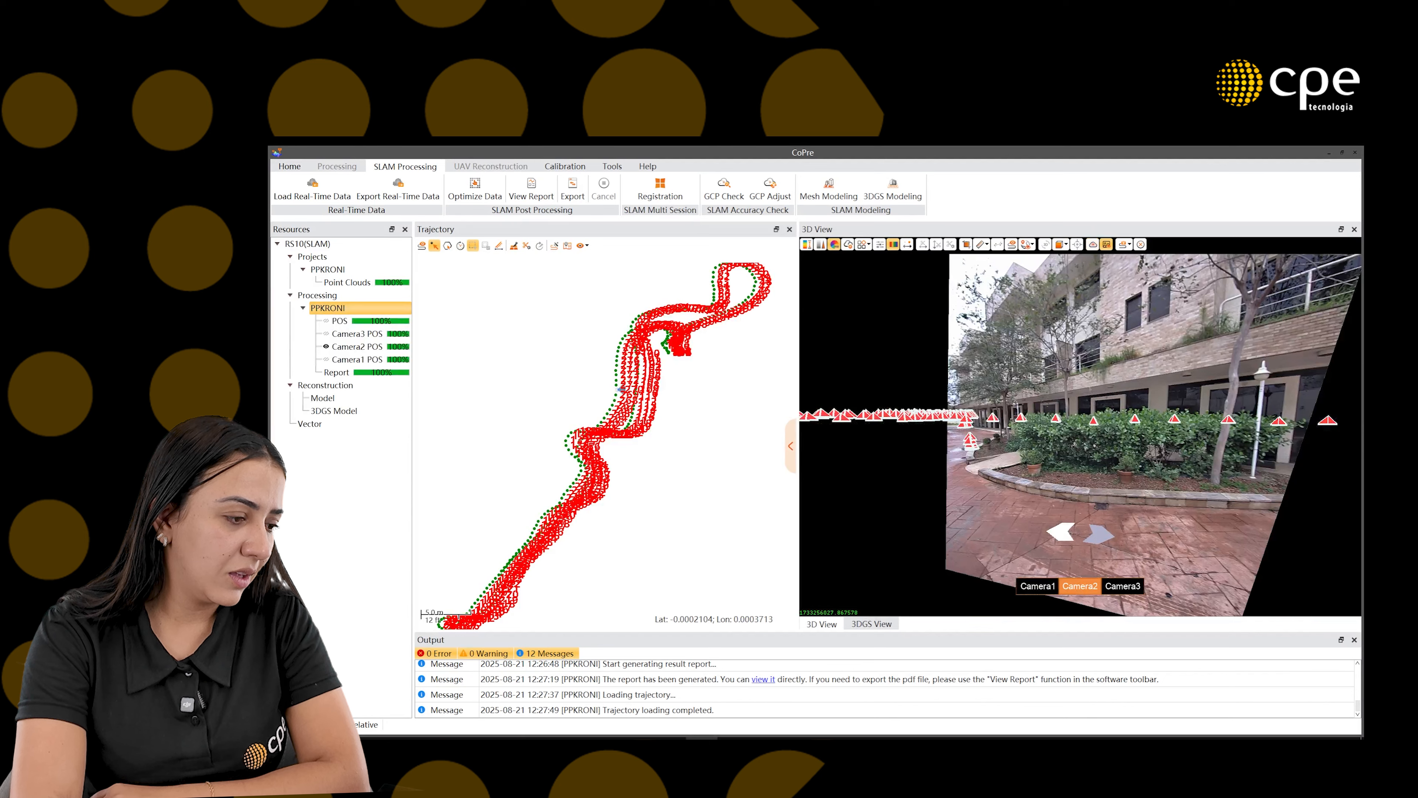
pyautogui.scroll(5, 1080, 435)
pyautogui.scroll(-5, 1081, 435)
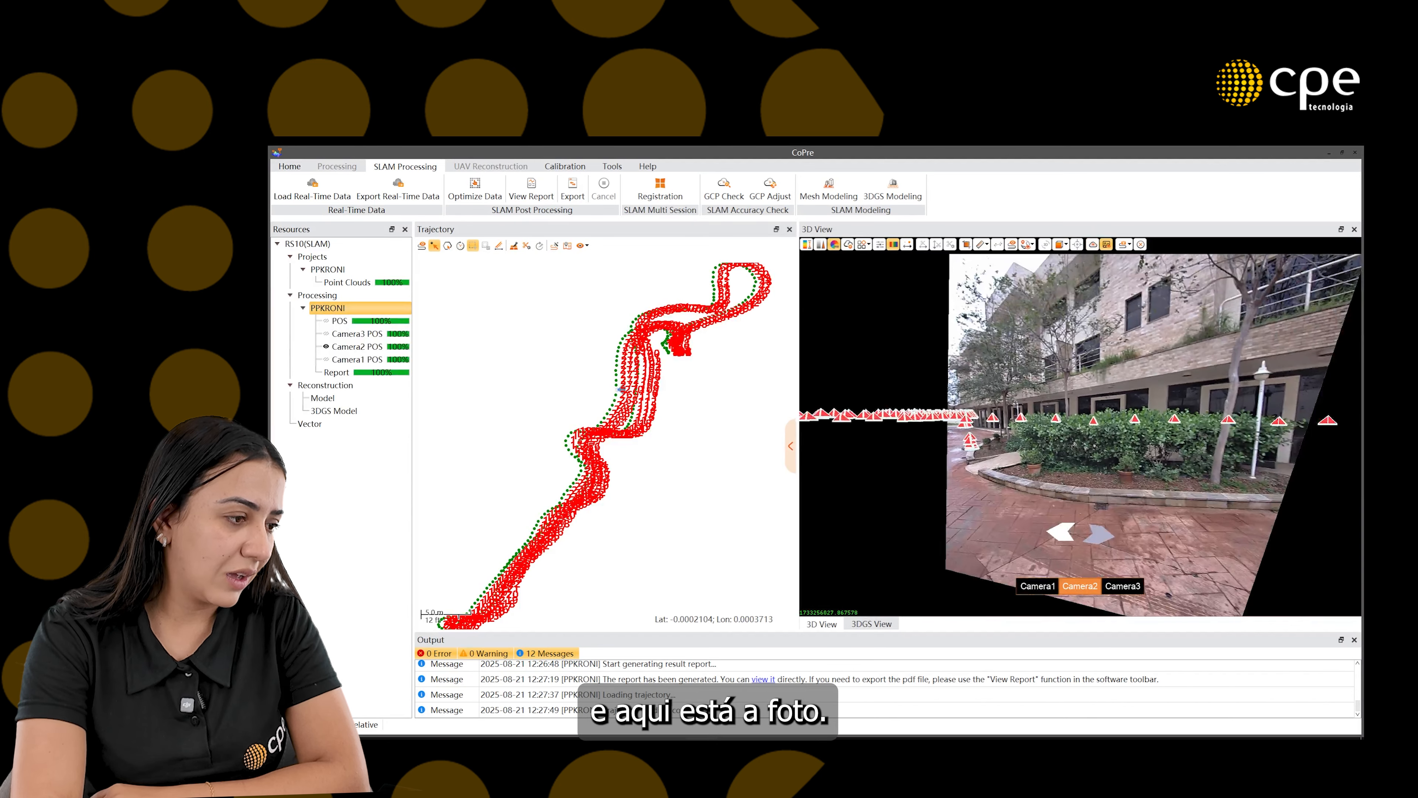
pyautogui.click(1093, 244)
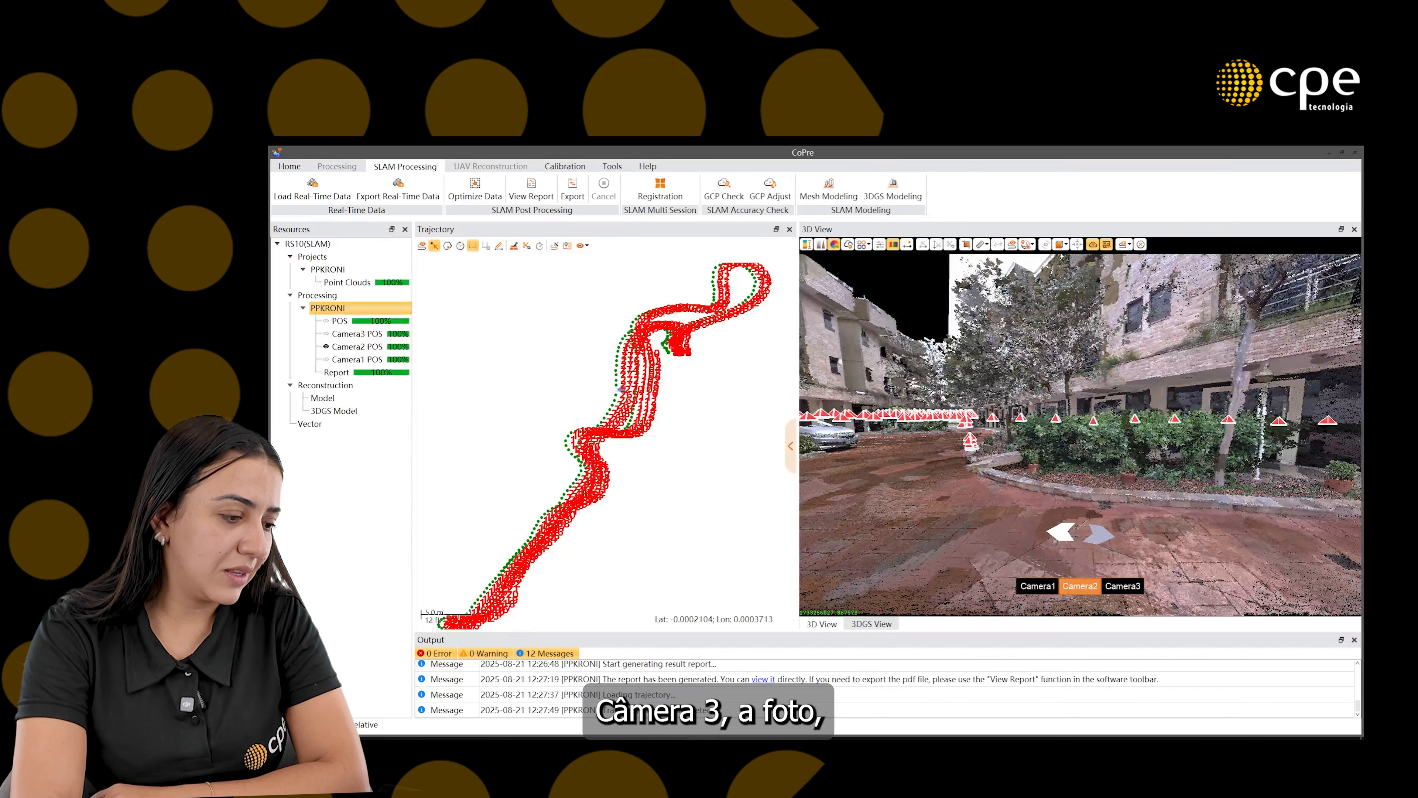
pyautogui.click(1122, 586)
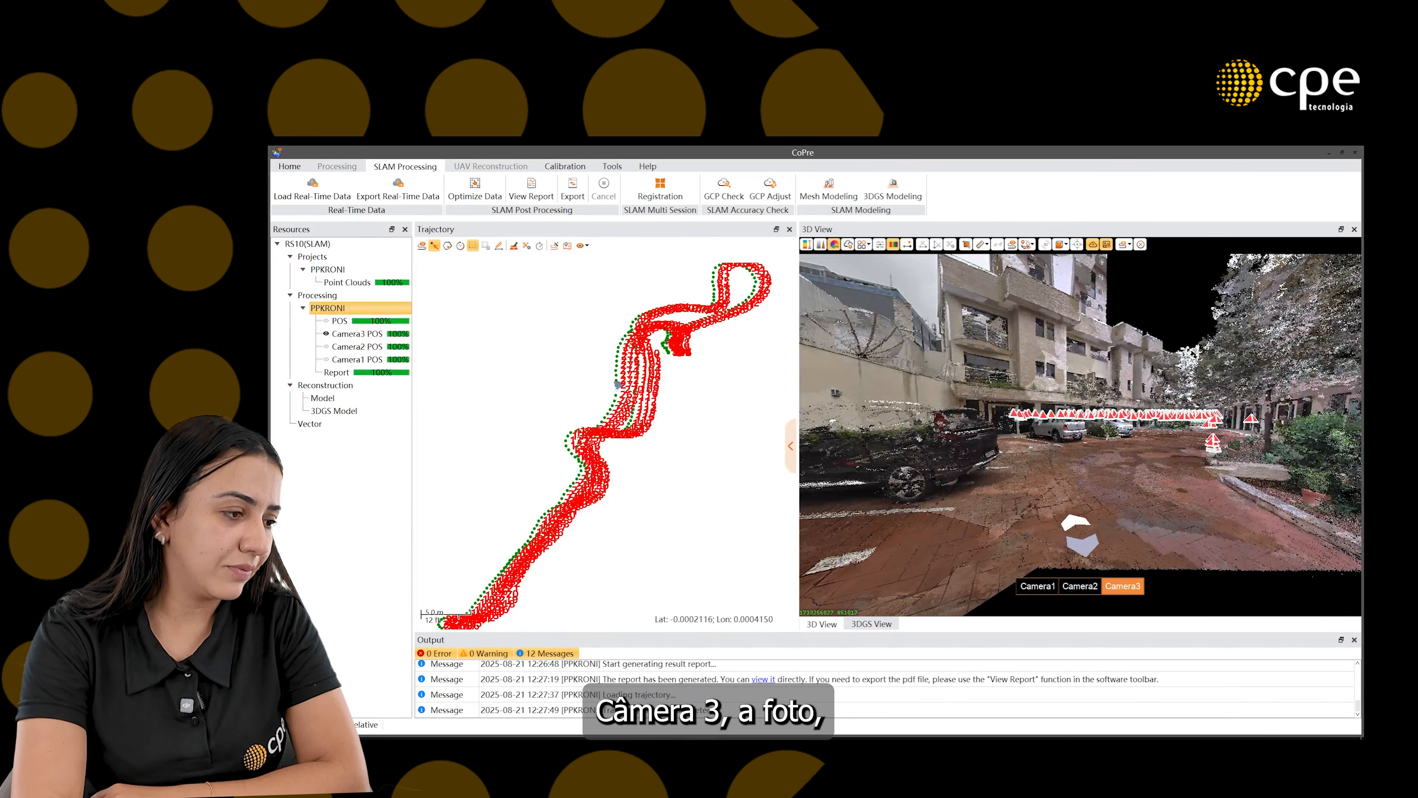
pyautogui.click(1094, 244)
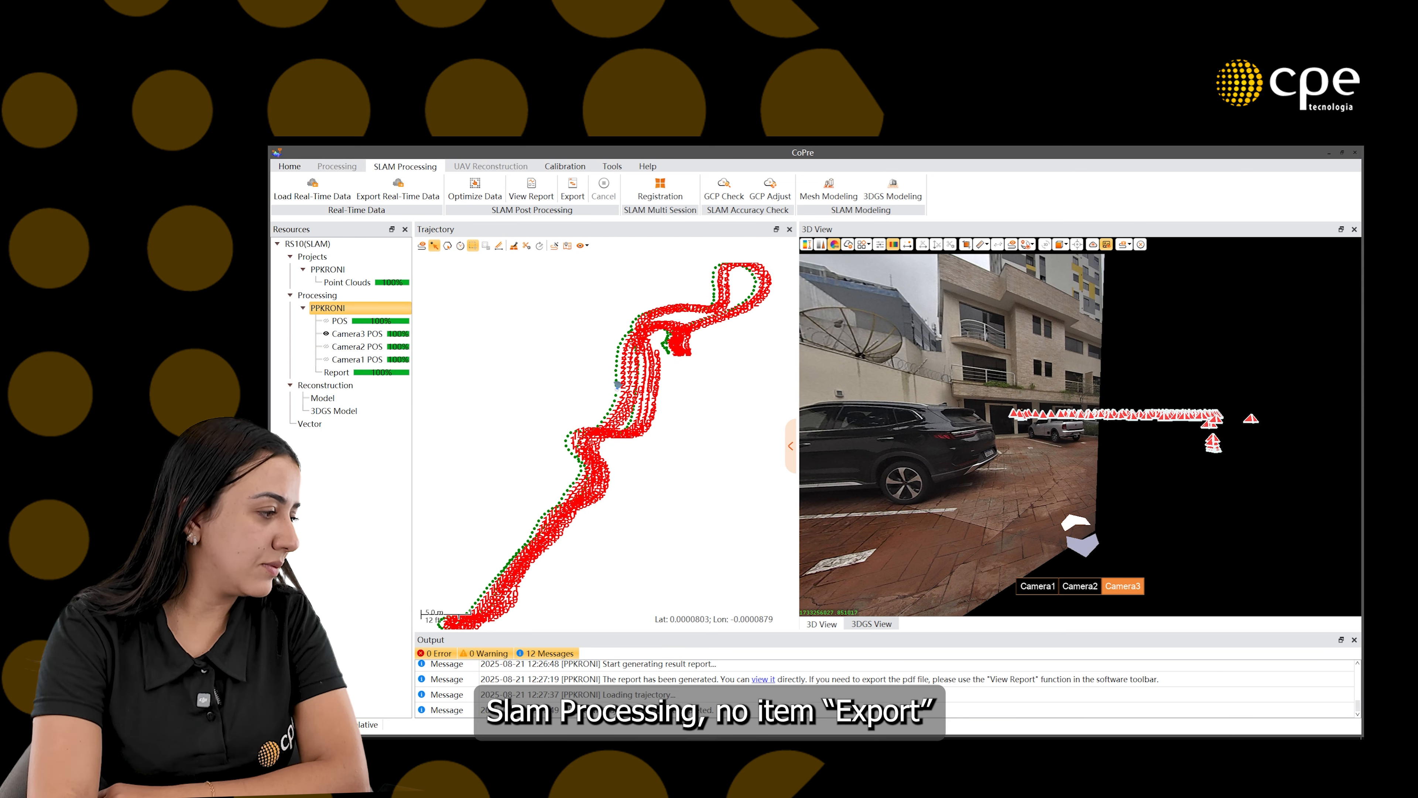
# - Export the PPKRONI result with its camera images, setting the point cloud file format to laz
pyautogui.click(573, 189)
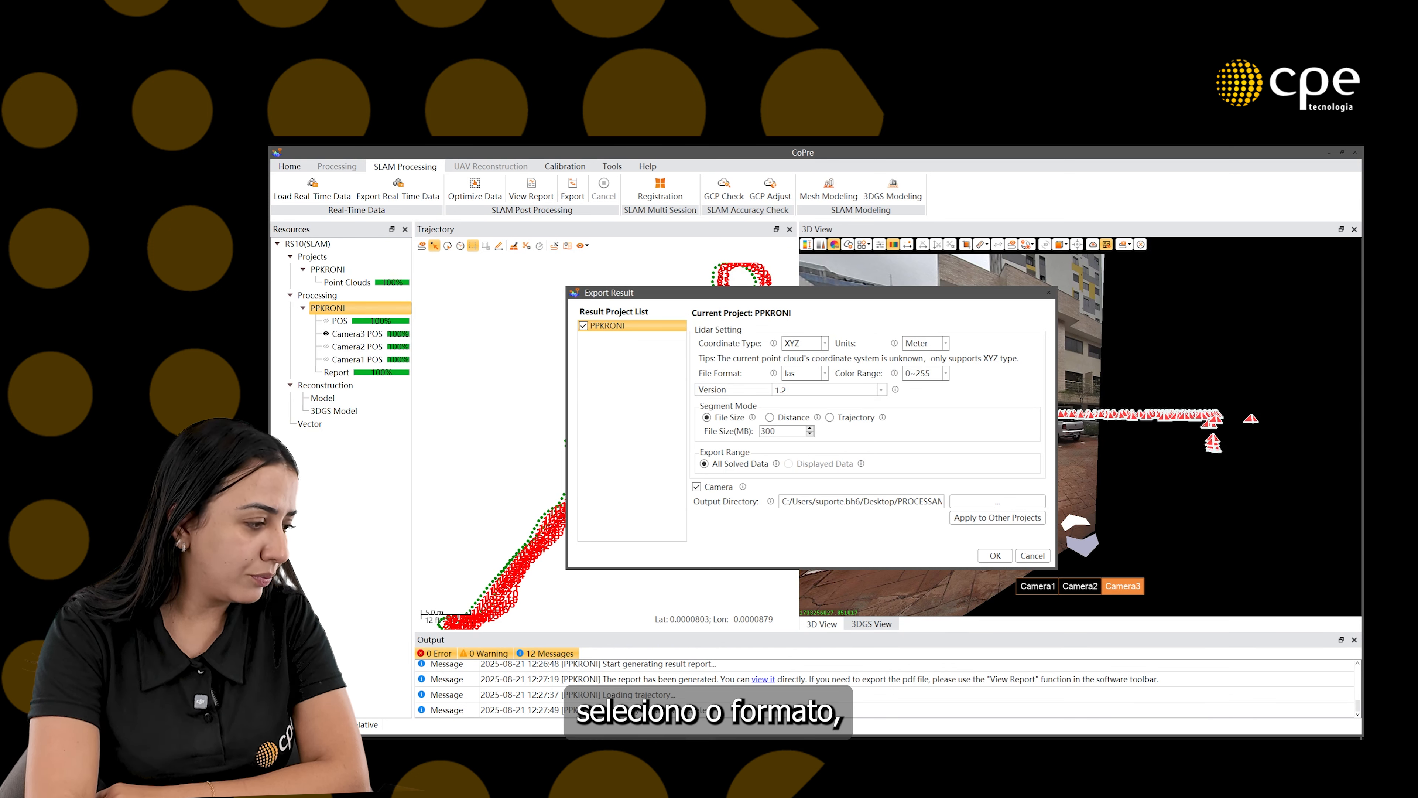
pyautogui.click(804, 373)
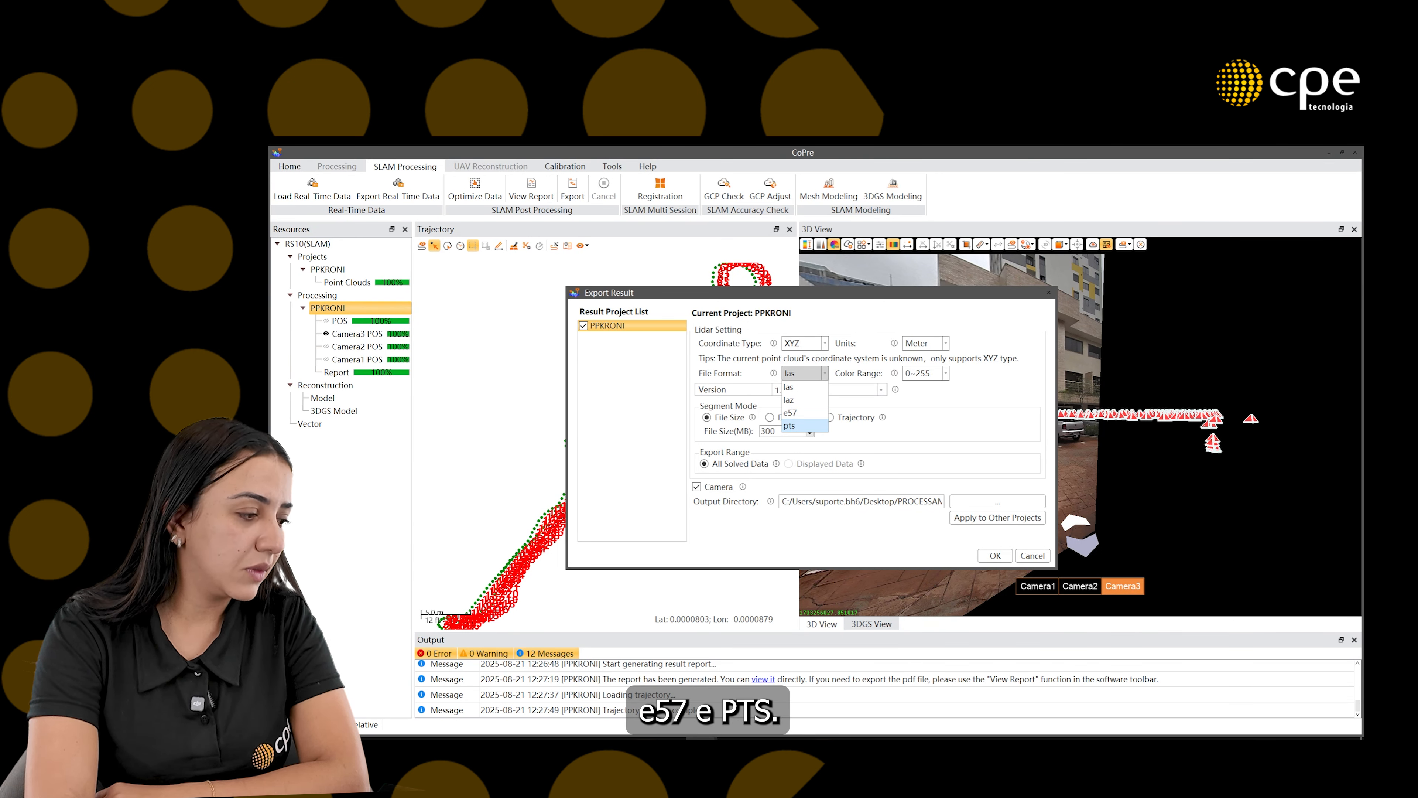
pyautogui.press('Escape')
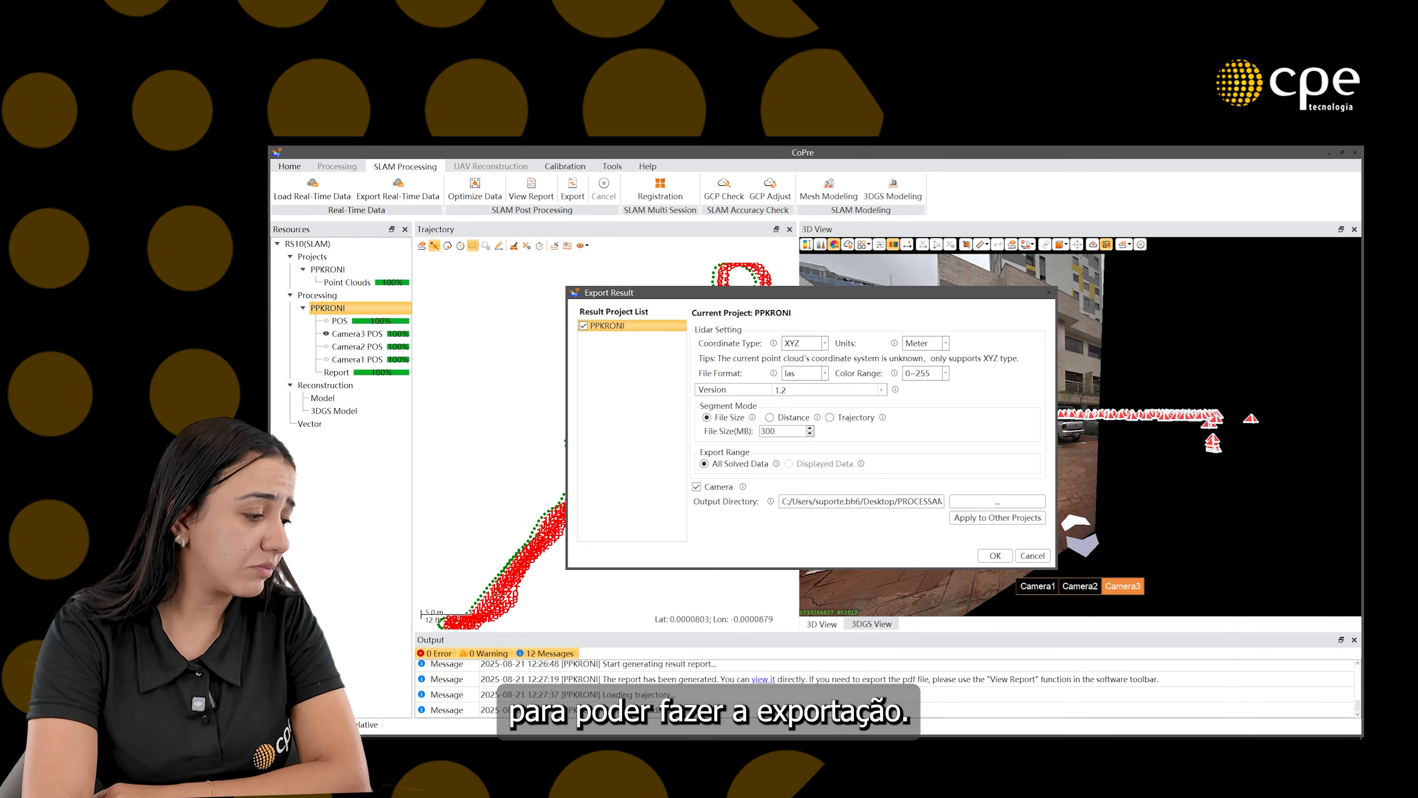
pyautogui.click(804, 373)
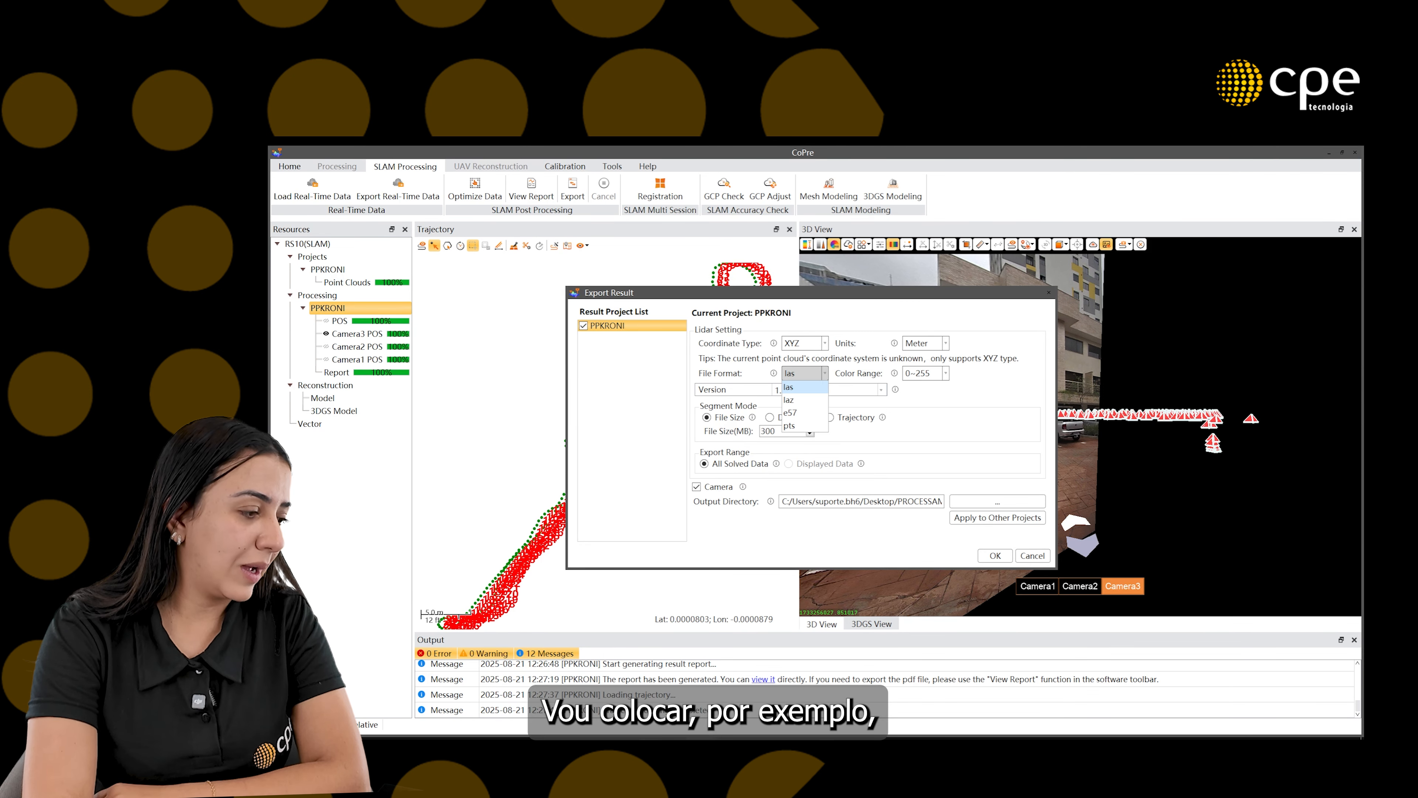
pyautogui.click(798, 402)
pyautogui.click(995, 555)
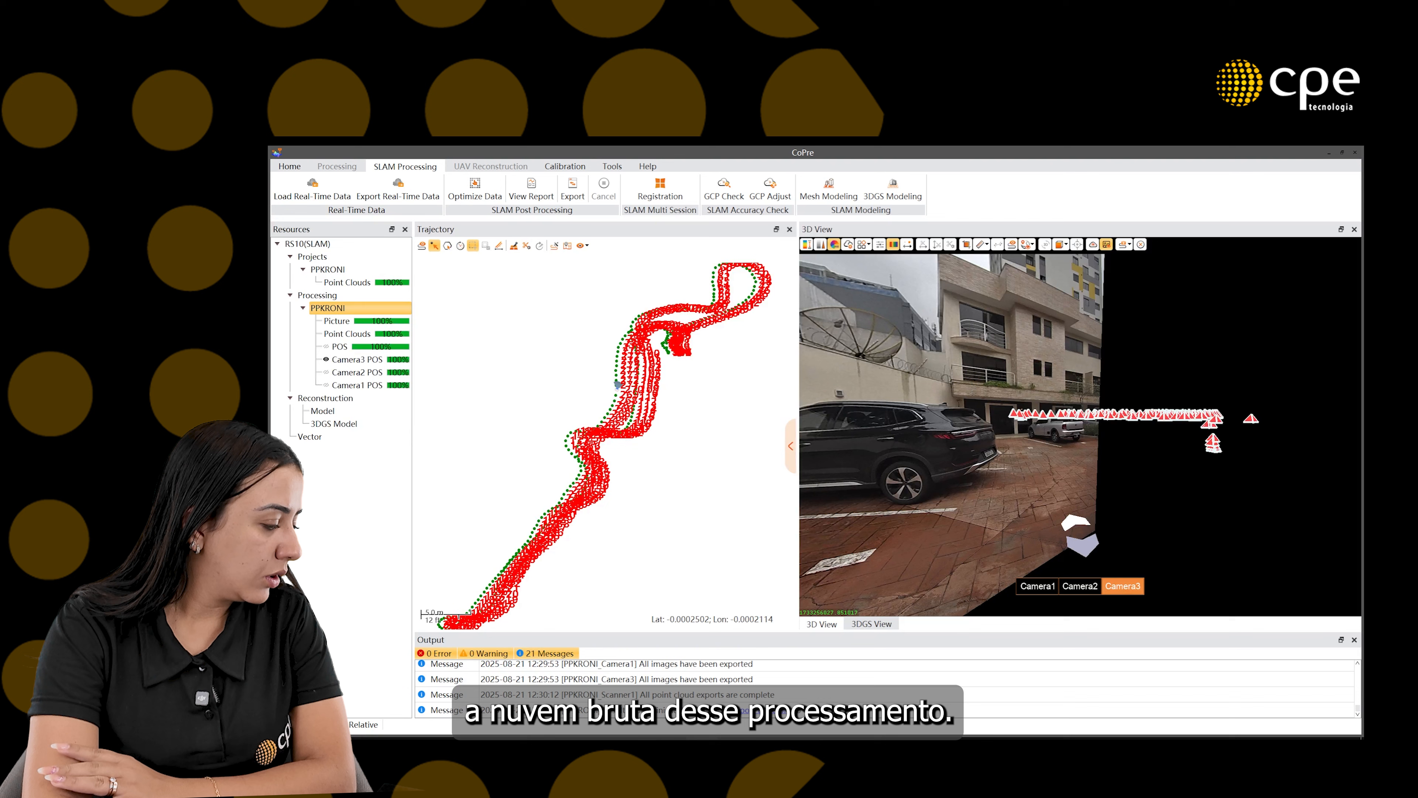
# - Switch to a new File Explorer window, go to the PROCESSAMENTORS10/RS10/Results directory and maximize the window
pyautogui.rightClick(351, 747)
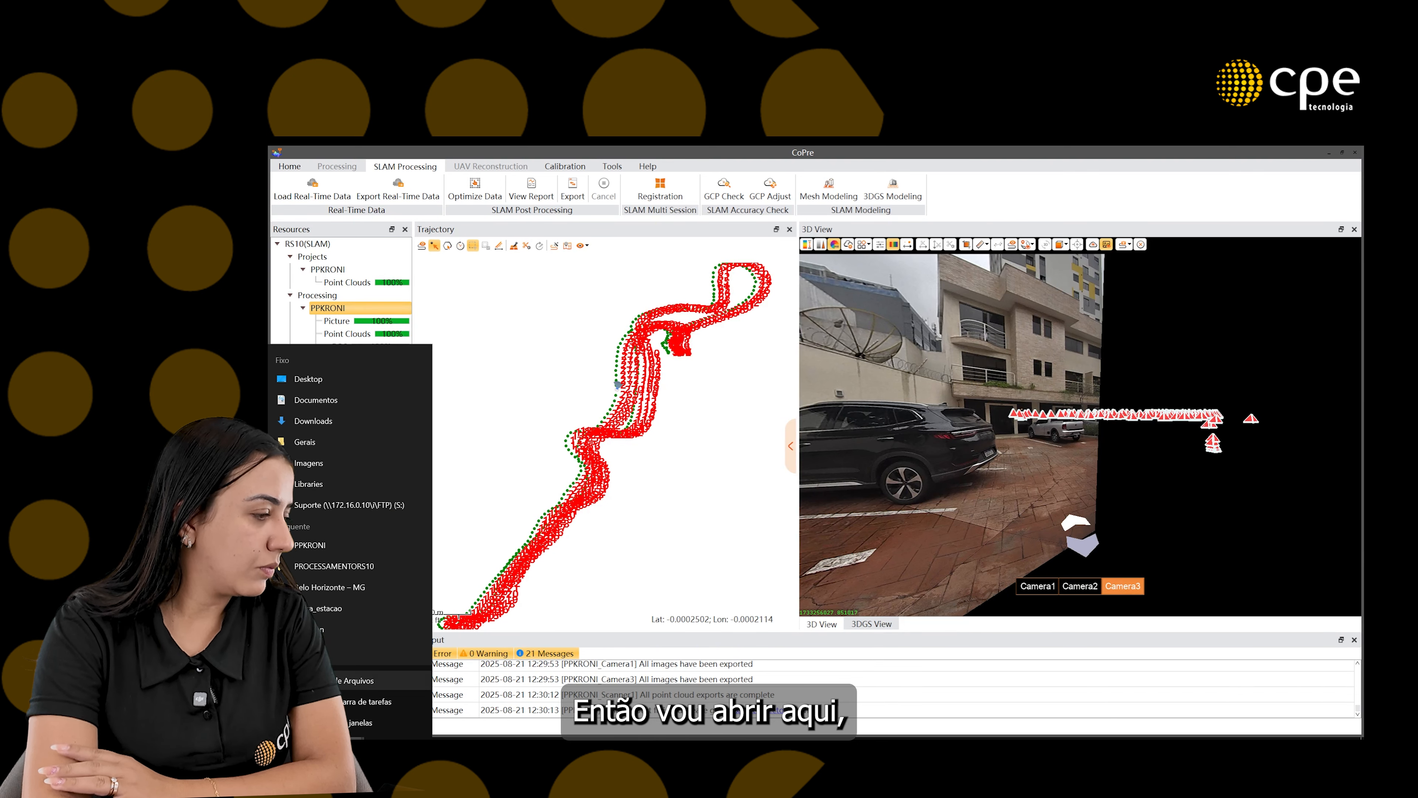
pyautogui.click(411, 680)
pyautogui.hotkey('alt', 'd')
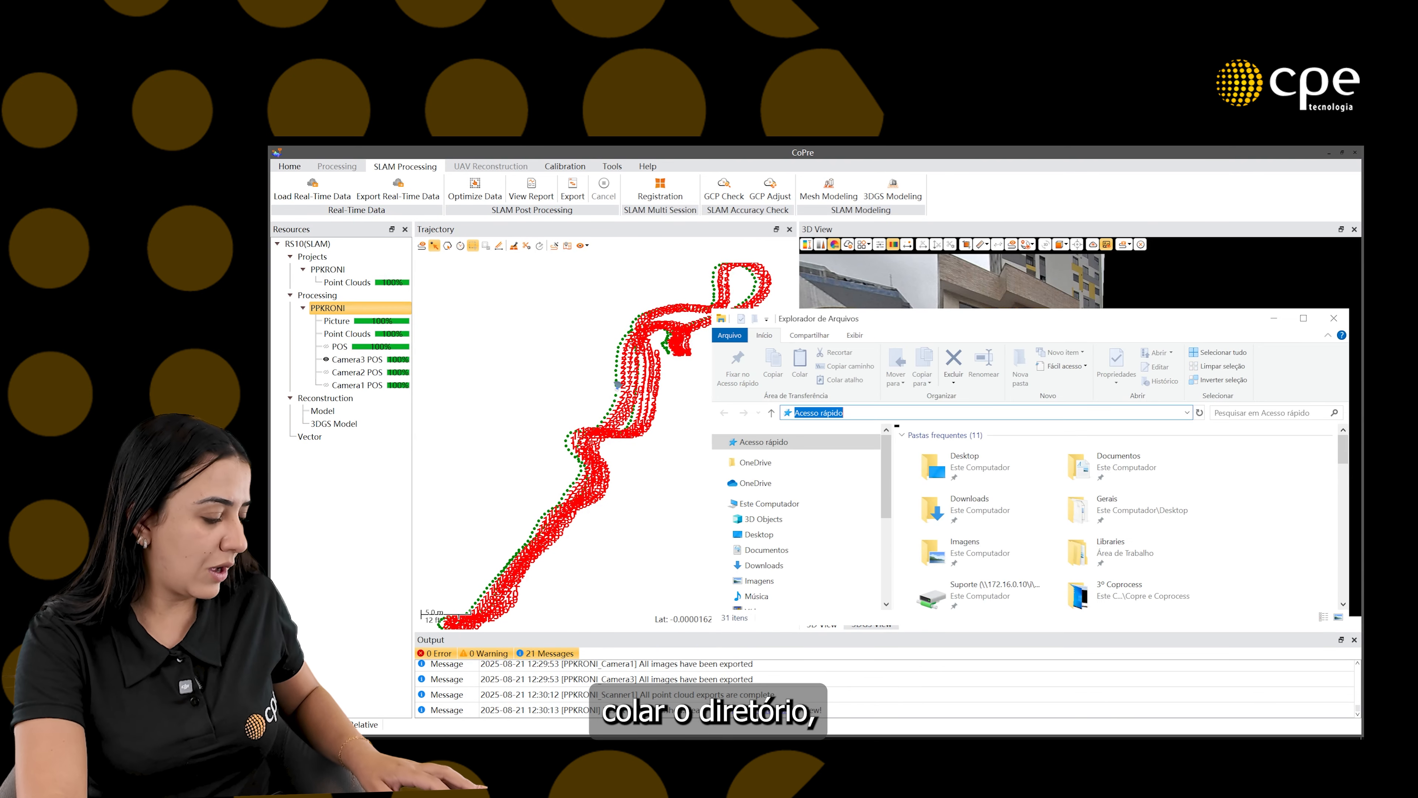
pyautogui.write('C:/Users/suporte.bh6/Desktop/PROCESSAMENTORS10/RS10/Results')
pyautogui.press('Return')
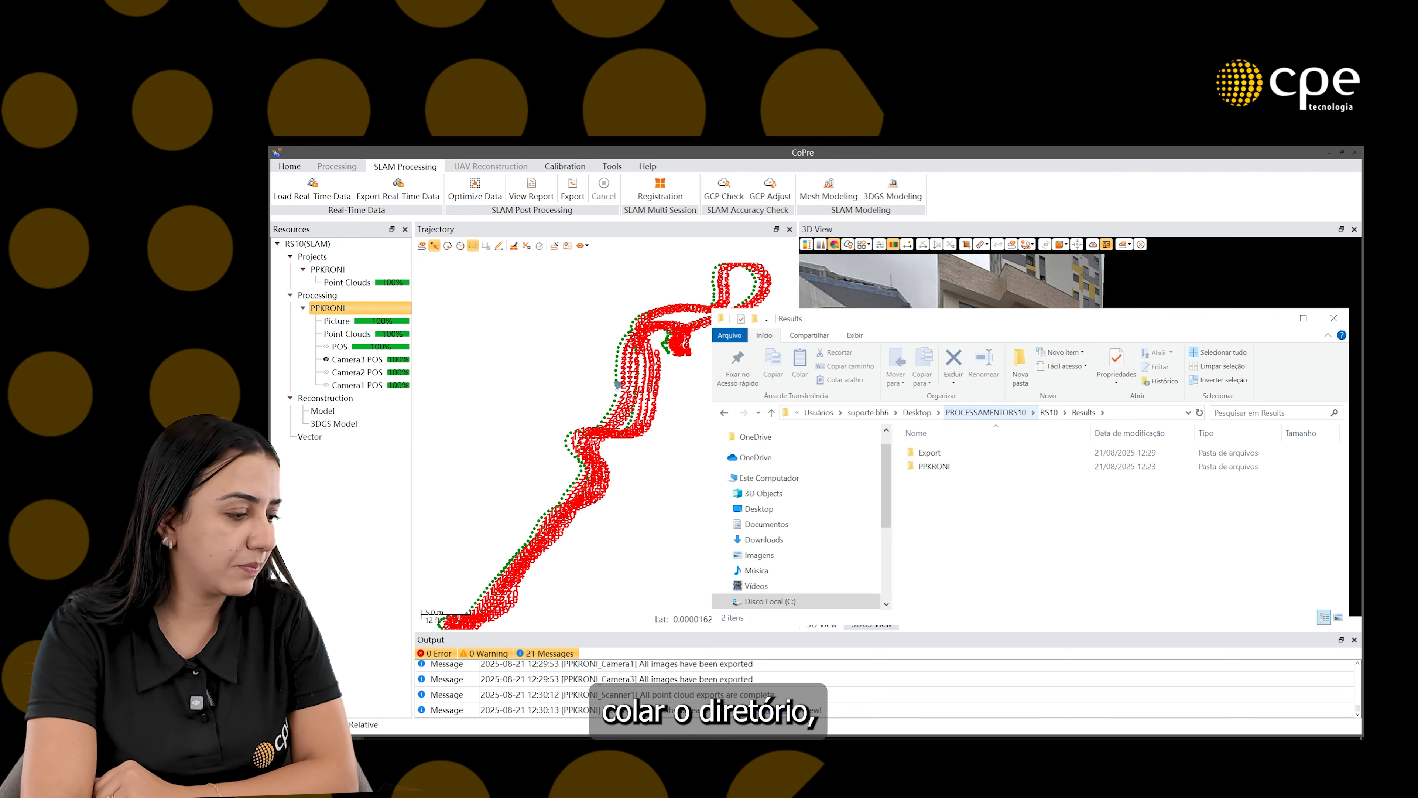
pyautogui.click(1304, 318)
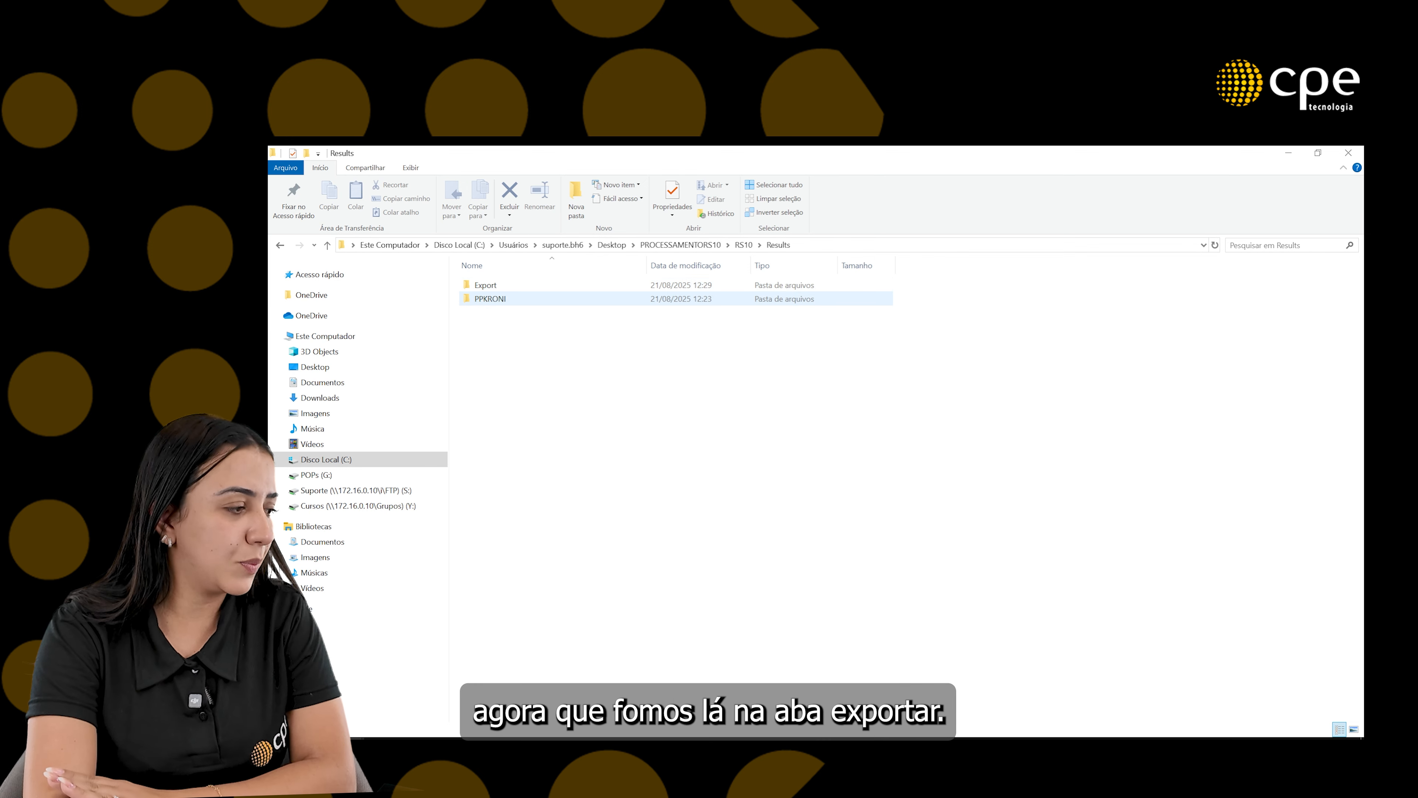
# - Open the raw point cloud folder Las under PPKRONI, AUTOSOLVE, Scanner1
pyautogui.doubleClick(491, 298)
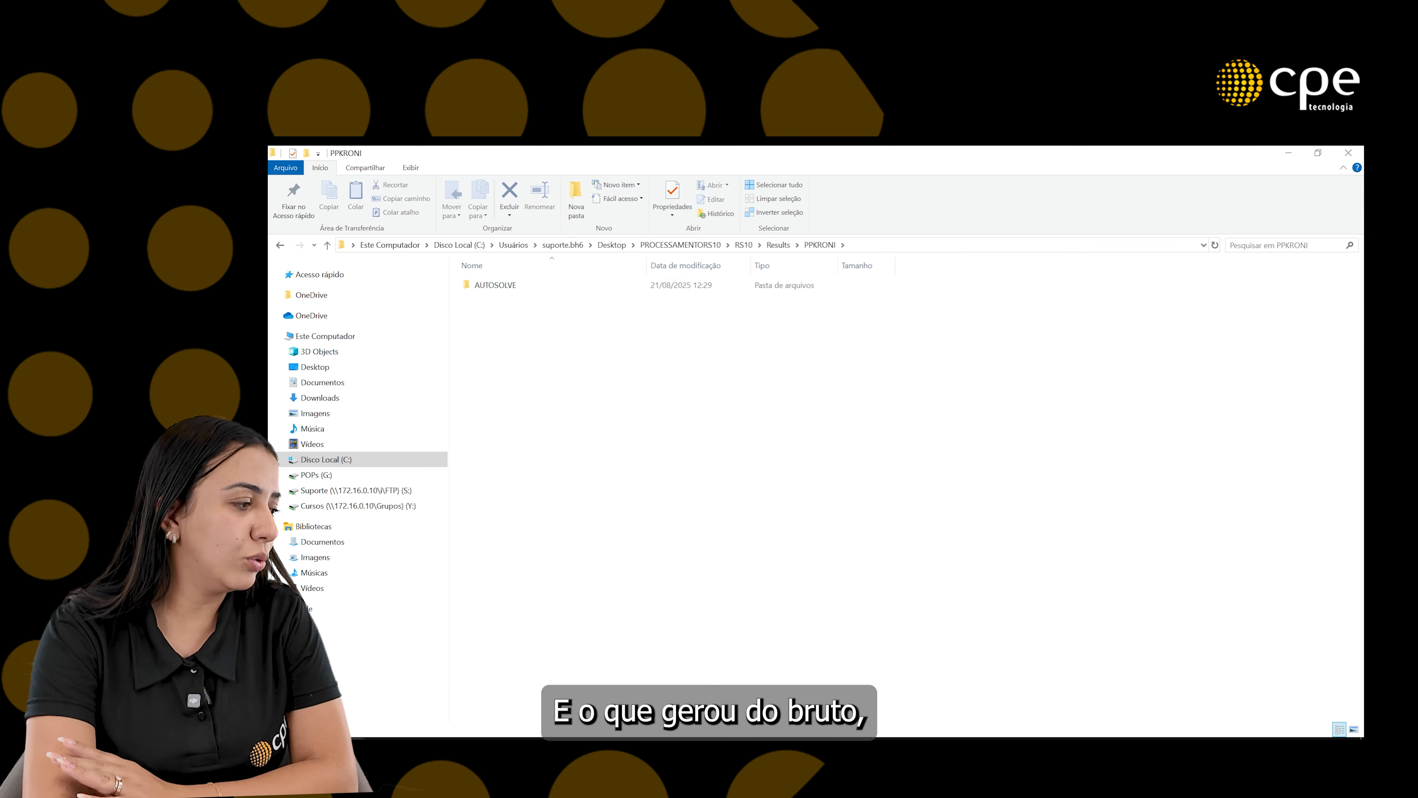
pyautogui.doubleClick(494, 284)
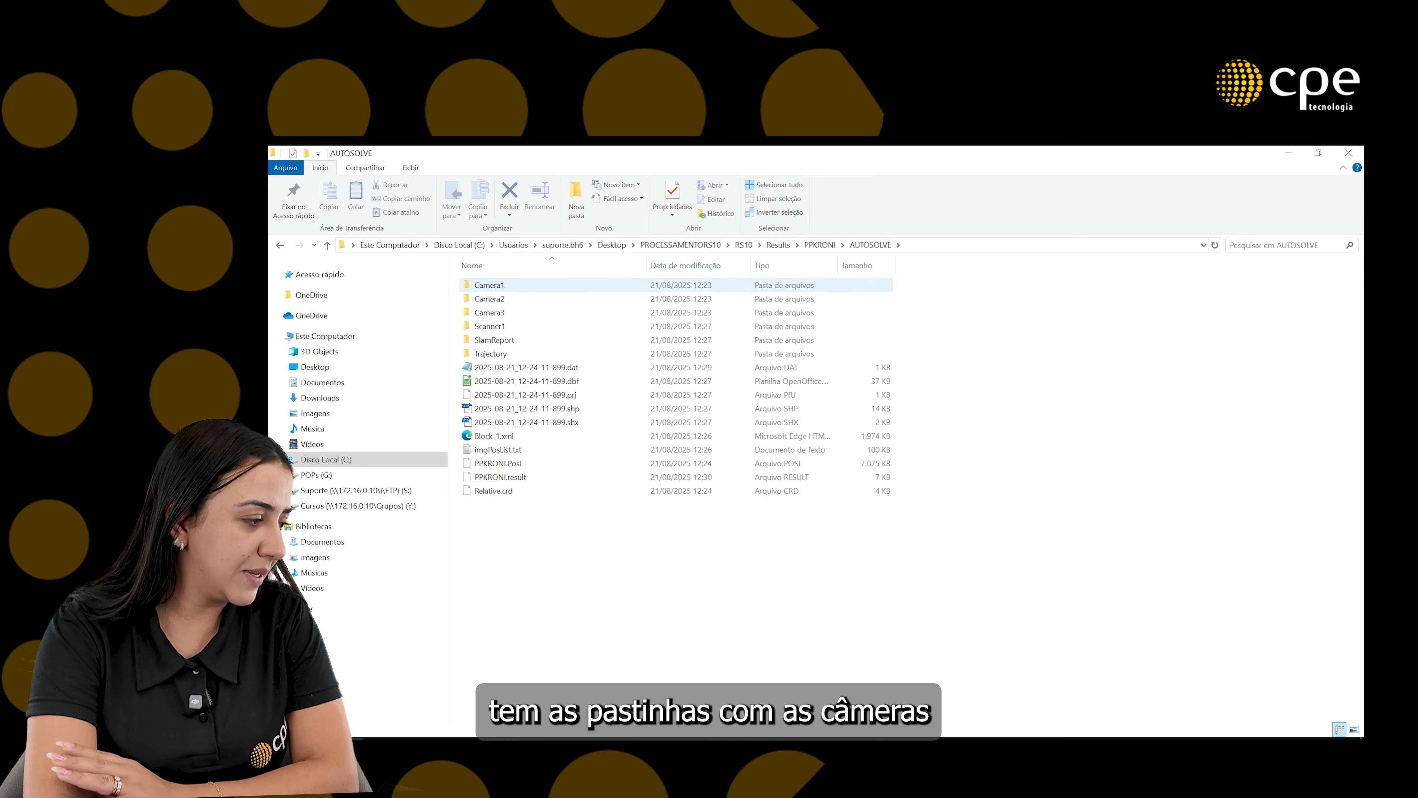
pyautogui.doubleClick(490, 326)
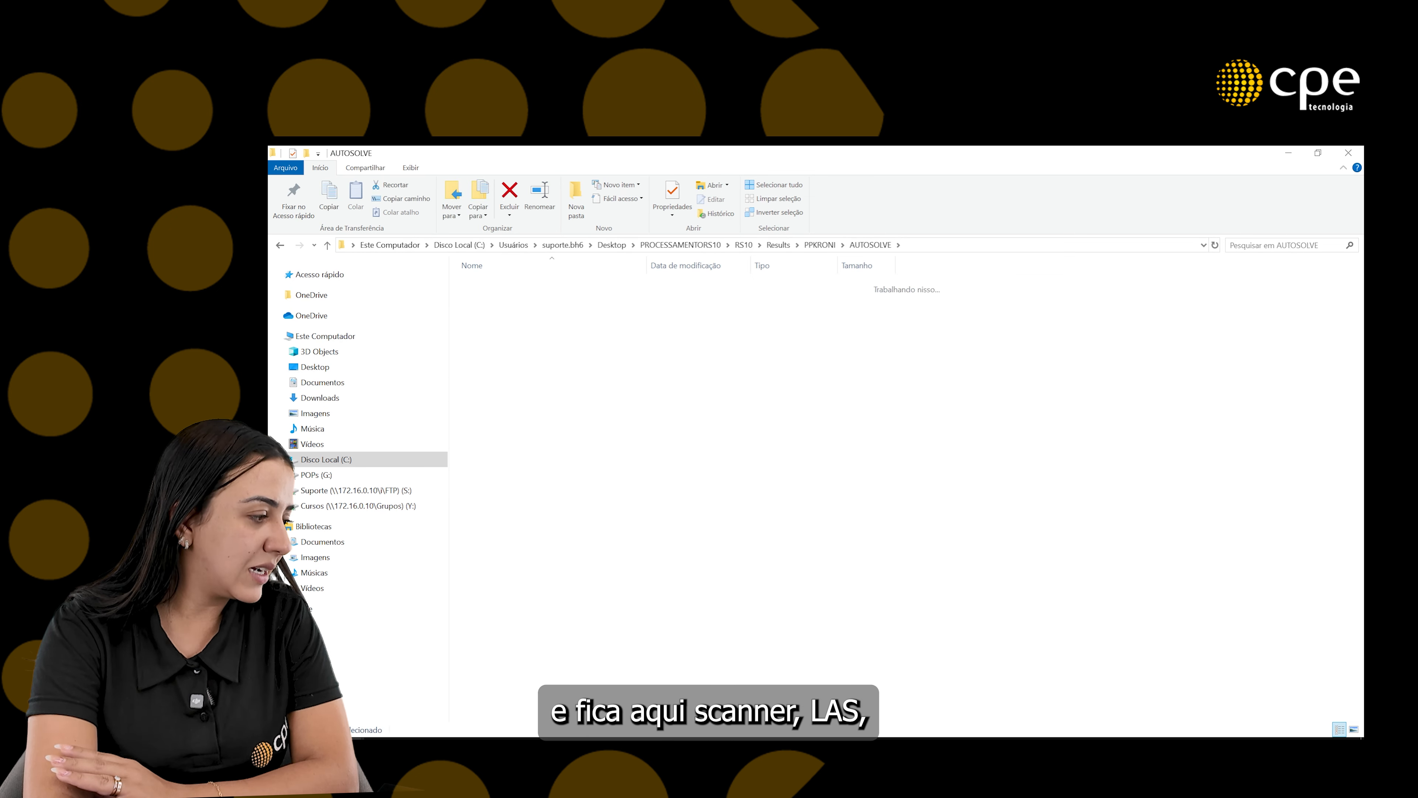
pyautogui.doubleClick(489, 284)
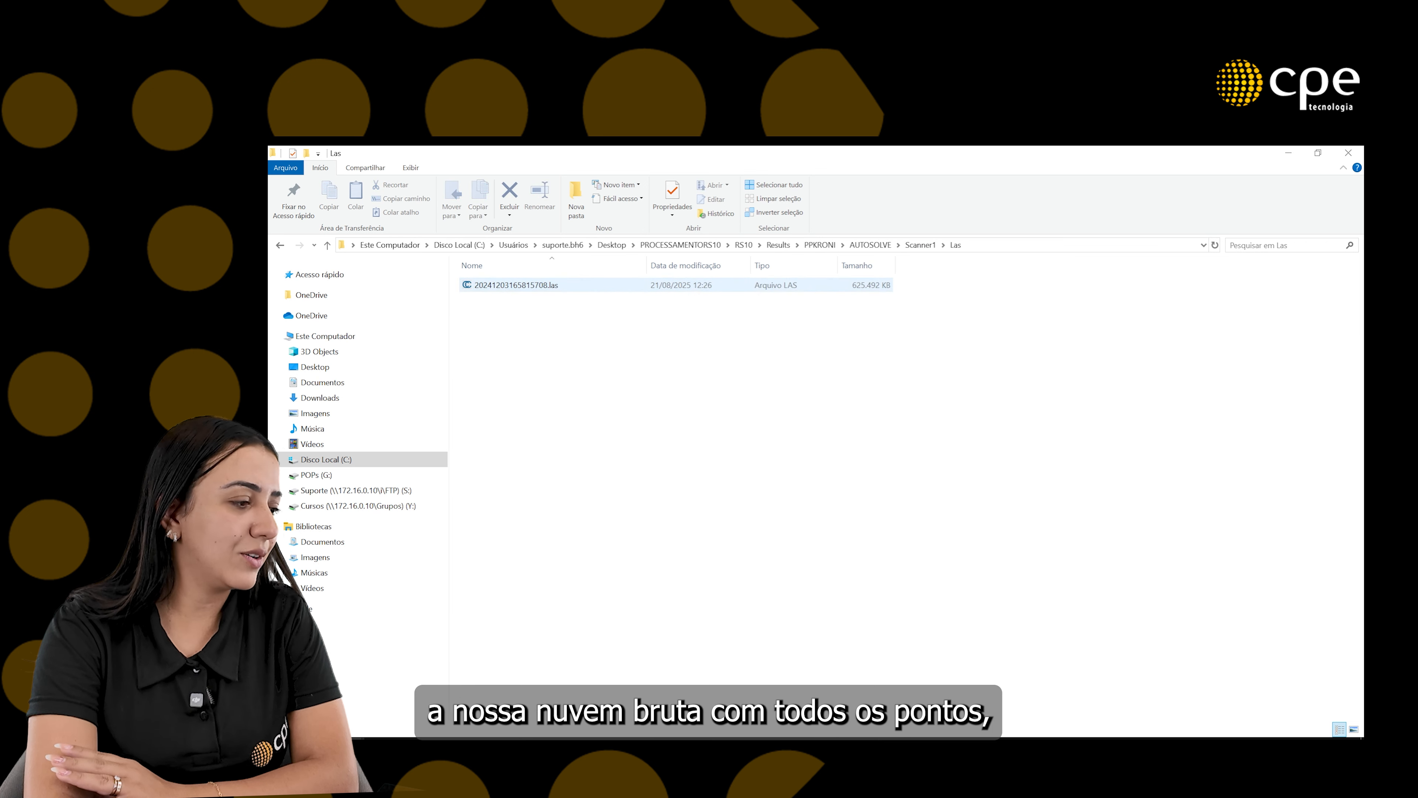